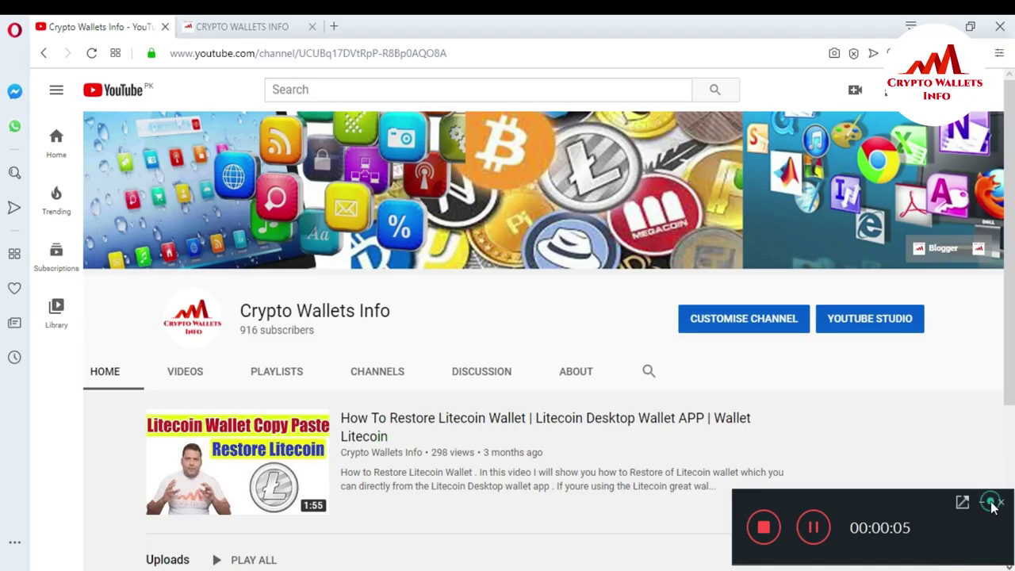
Step: Clear the recorder from view and show the already open Crypto Wallets Info website
{"action": "left_click", "coordinate": [983, 503]}
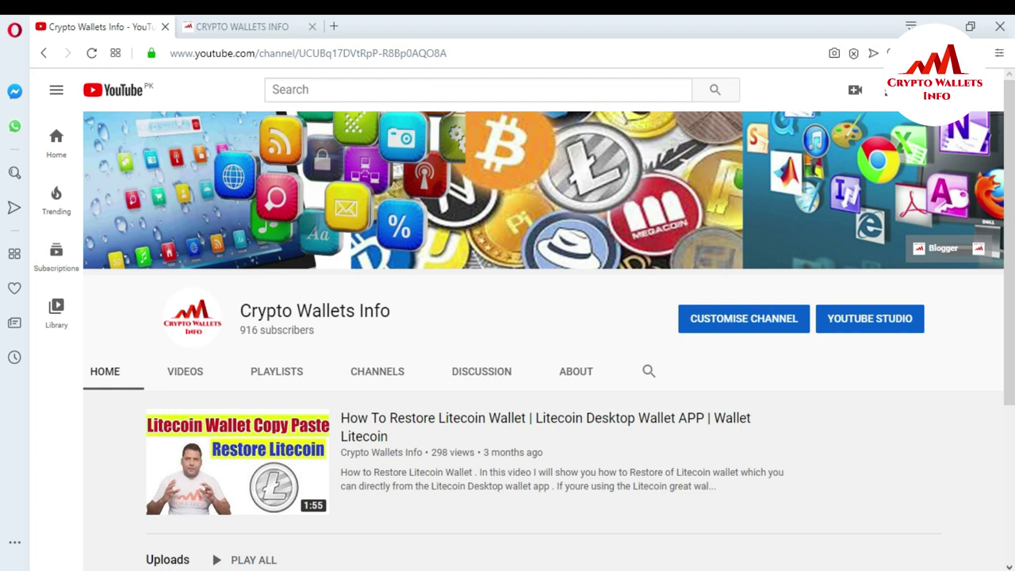
{"action": "left_click", "coordinate": [242, 32]}
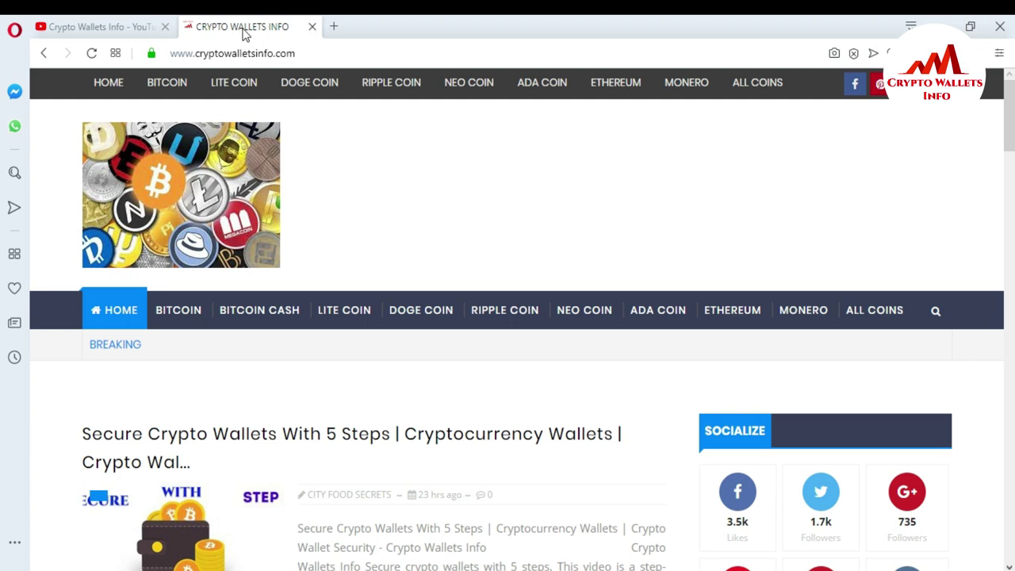
Step: Load google.com in a new browser tab
{"action": "left_click", "coordinate": [335, 28]}
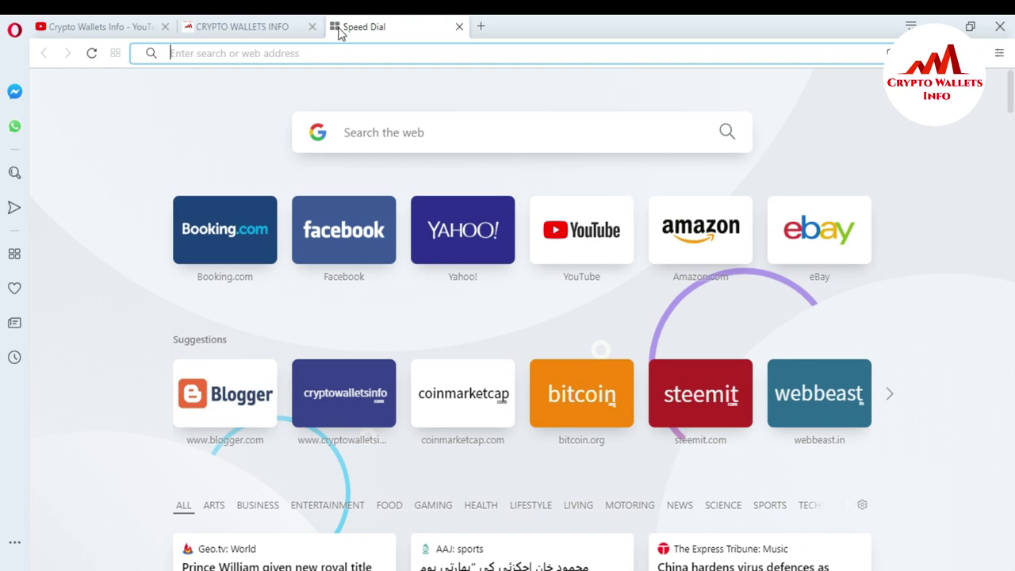
{"action": "type", "text": "cap"}
{"action": "key", "text": "BackSpace"}
{"action": "key", "text": "BackSpace"}
{"action": "key", "text": "BackSpace"}
{"action": "type", "text": "google.com"}
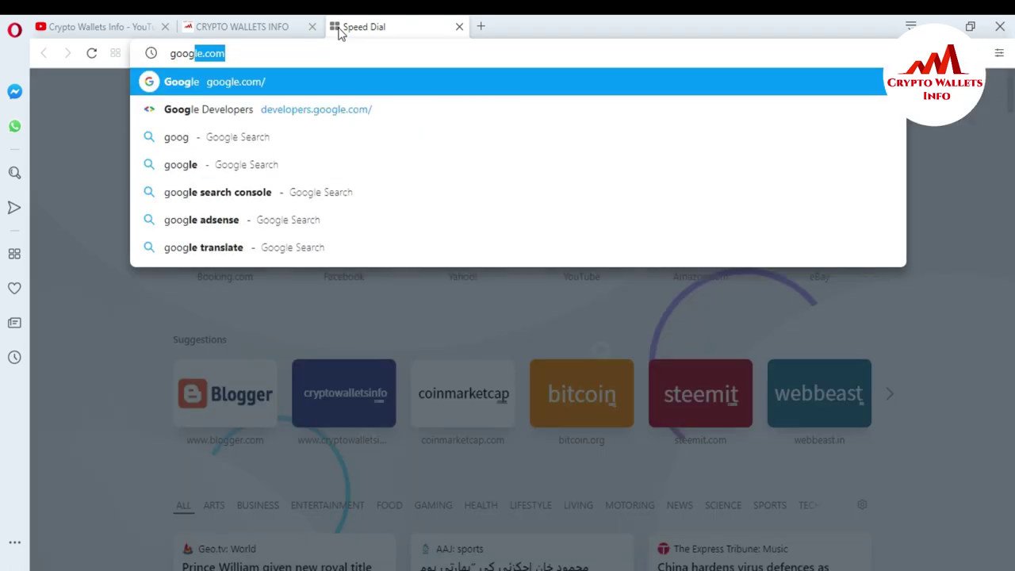
{"action": "left_click", "coordinate": [246, 84]}
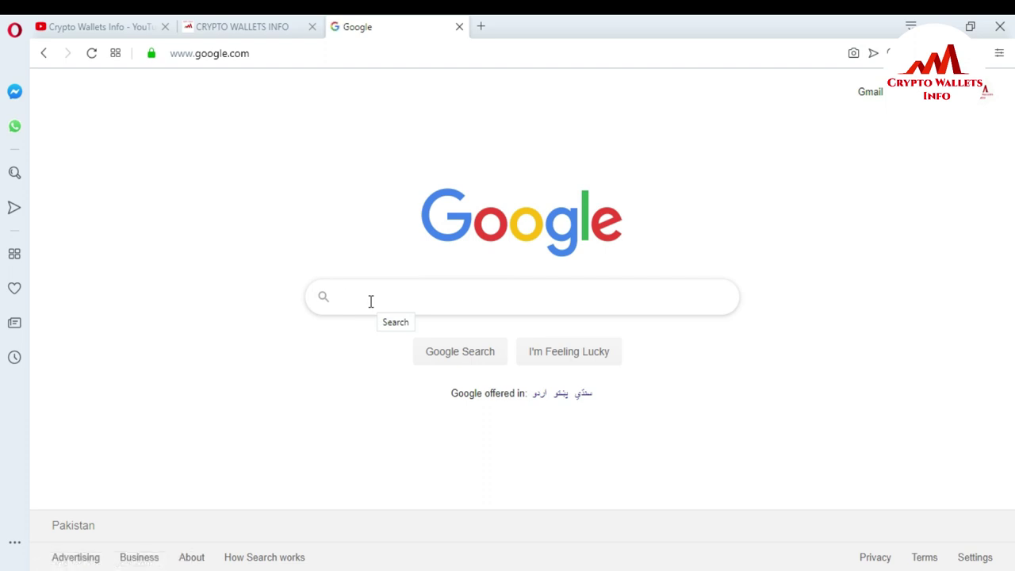
Step: Search Google for "capcoinmarket" and open the CoinMarketCap website from the results
{"action": "type", "text": "ca"}
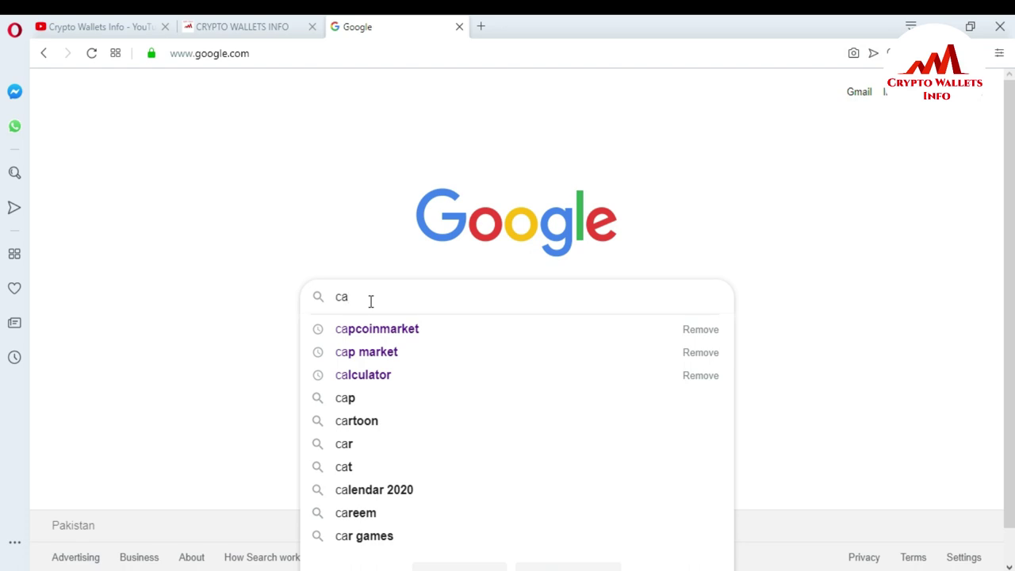
{"action": "left_click", "coordinate": [399, 330]}
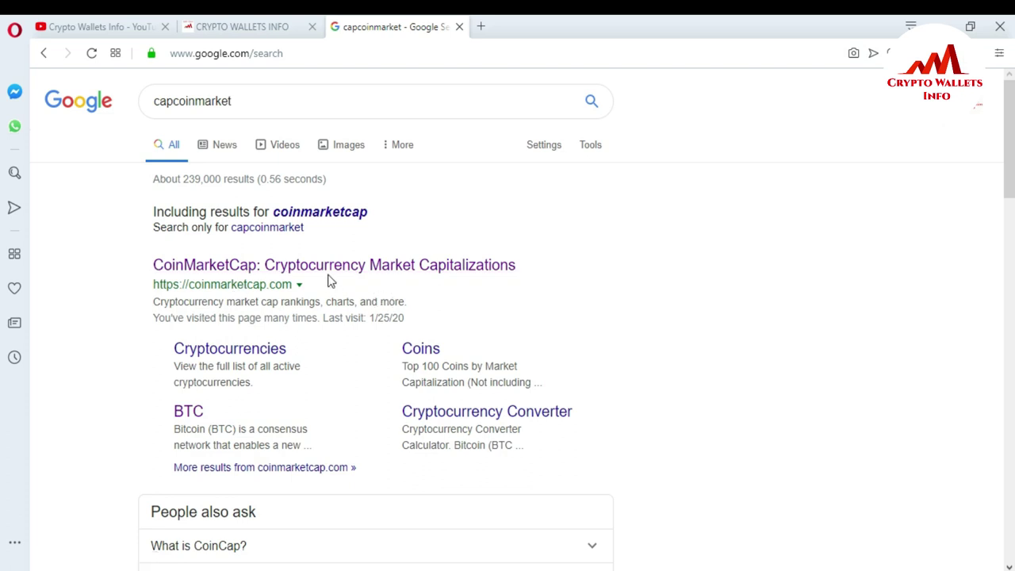
{"action": "left_click", "coordinate": [1010, 230]}
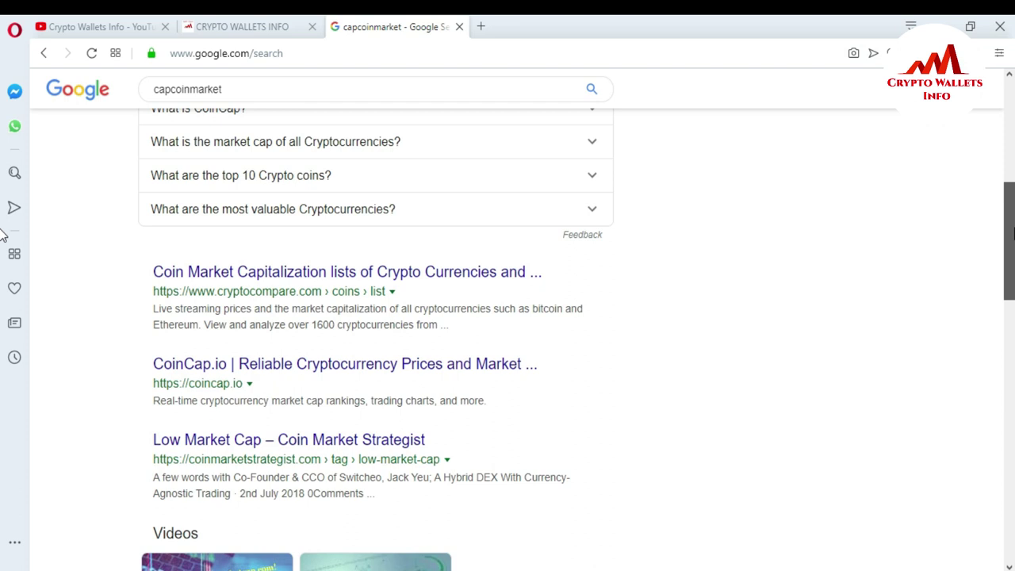
{"action": "left_click_drag", "start_coordinate": [1013, 233], "coordinate": [1012, 407]}
{"action": "scroll", "coordinate": [459, 311], "scroll_direction": "up", "scroll_amount": 15}
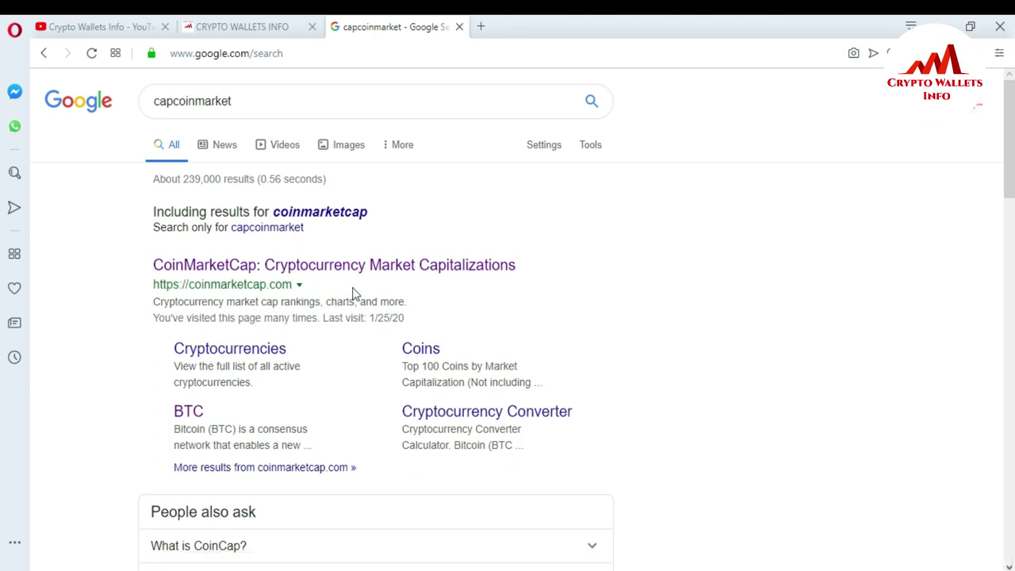
{"action": "left_click", "coordinate": [336, 269]}
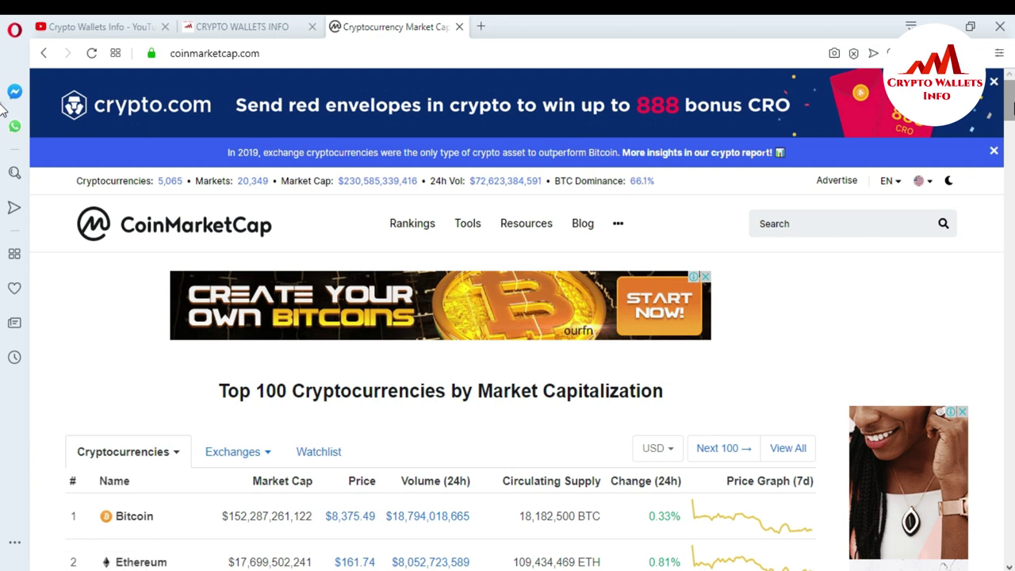
Step: Examine the Top 100 Cryptocurrencies list on CoinMarketCap and highlight Bitcoin's market cap figure
{"action": "scroll", "coordinate": [3, 111], "scroll_direction": "down", "scroll_amount": 4}
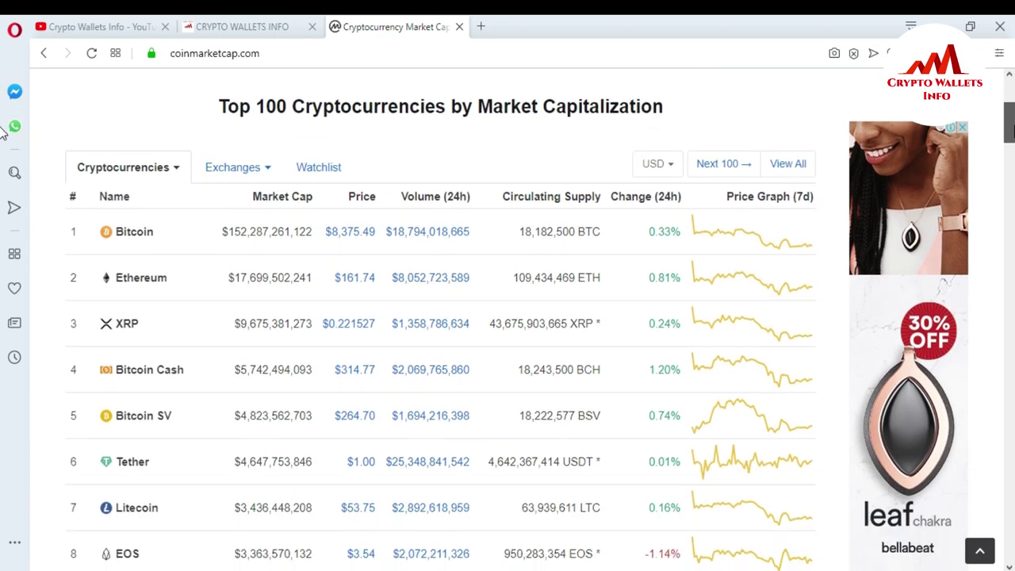
{"action": "scroll", "coordinate": [2, 134], "scroll_direction": "down", "scroll_amount": 1}
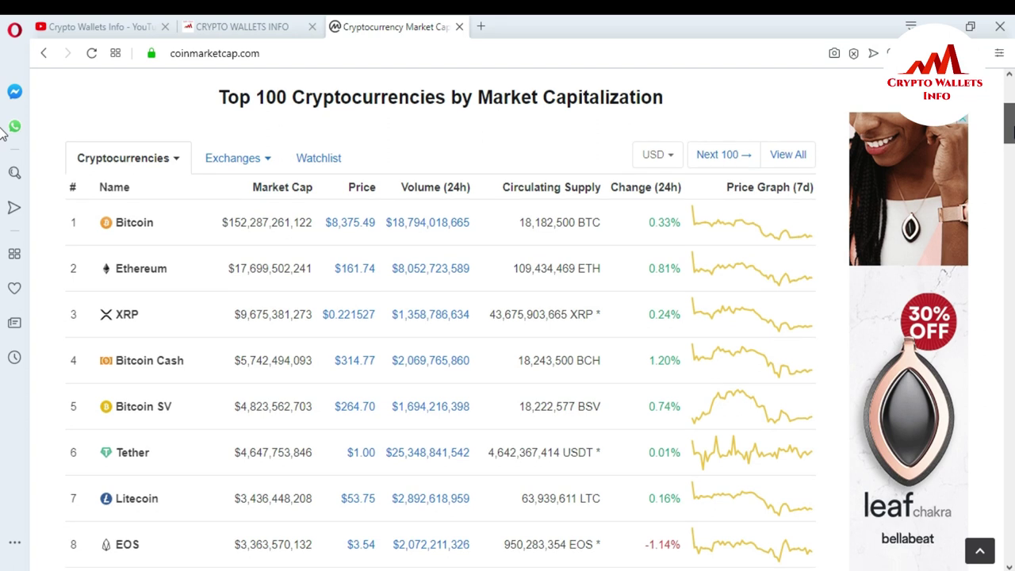
{"action": "scroll", "coordinate": [3, 133], "scroll_direction": "down", "scroll_amount": 8}
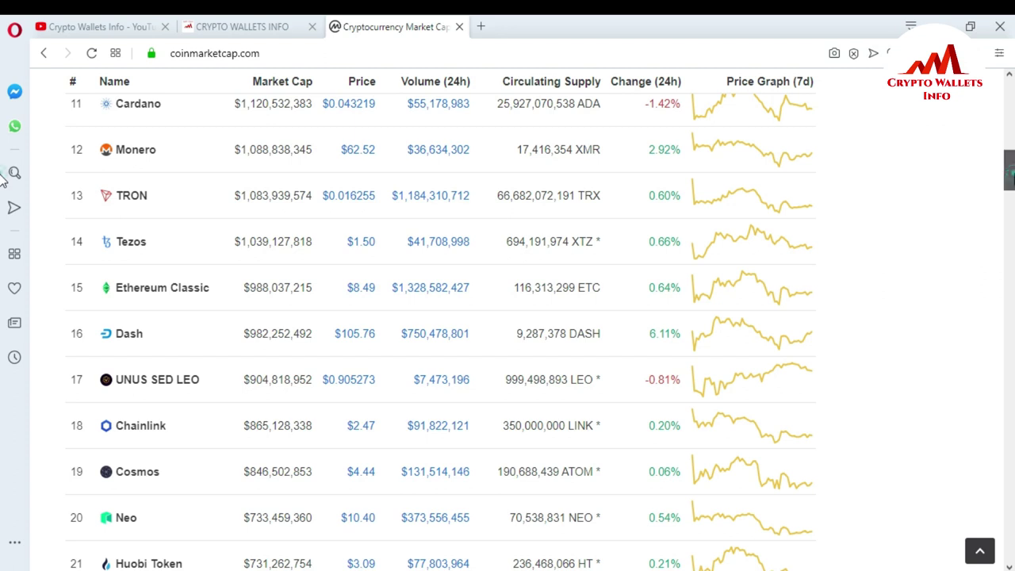
{"action": "scroll", "coordinate": [2, 181], "scroll_direction": "down", "scroll_amount": 14}
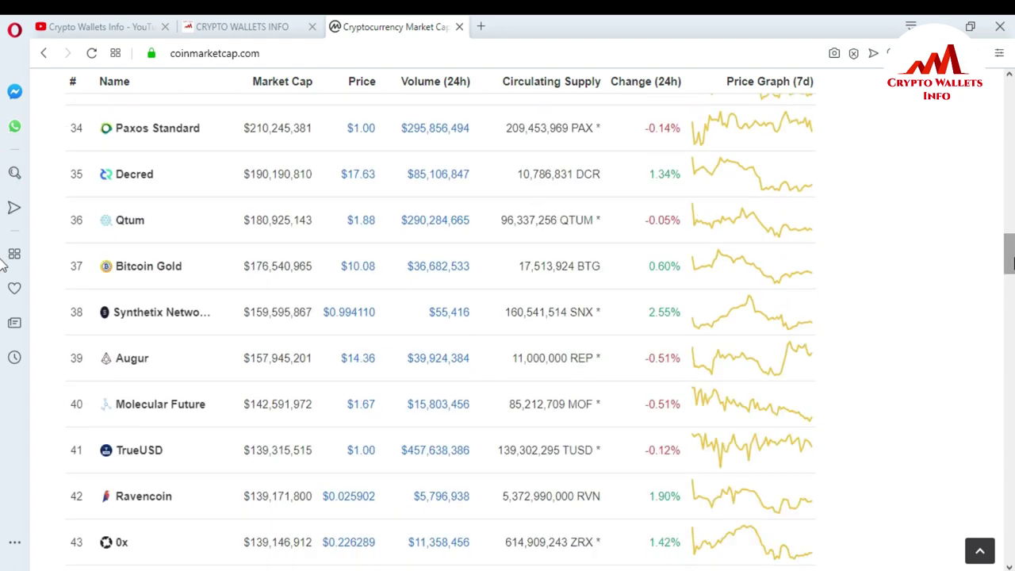
{"action": "scroll", "coordinate": [2, 270], "scroll_direction": "down", "scroll_amount": 2}
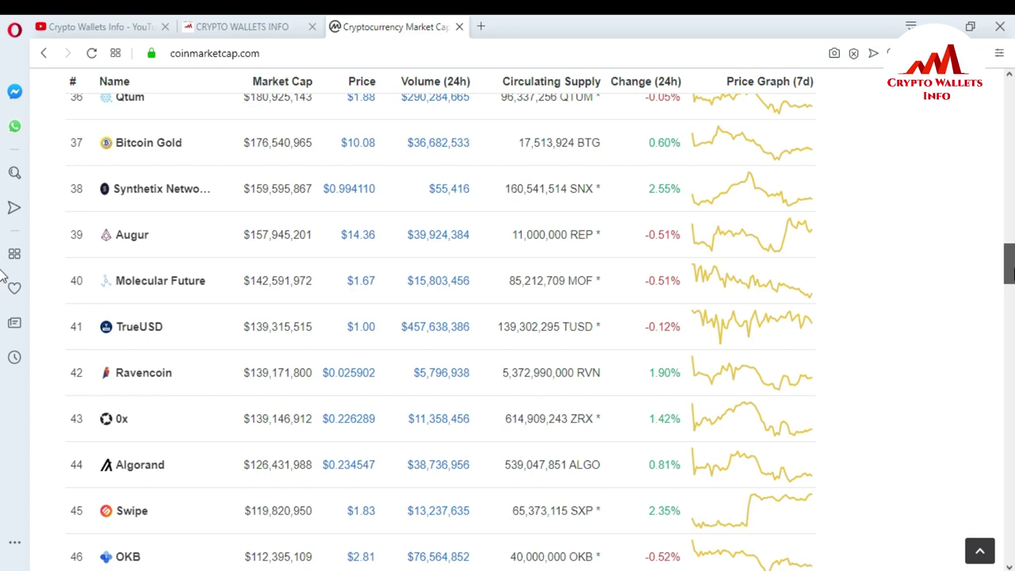
{"action": "scroll", "coordinate": [3, 273], "scroll_direction": "down", "scroll_amount": 6}
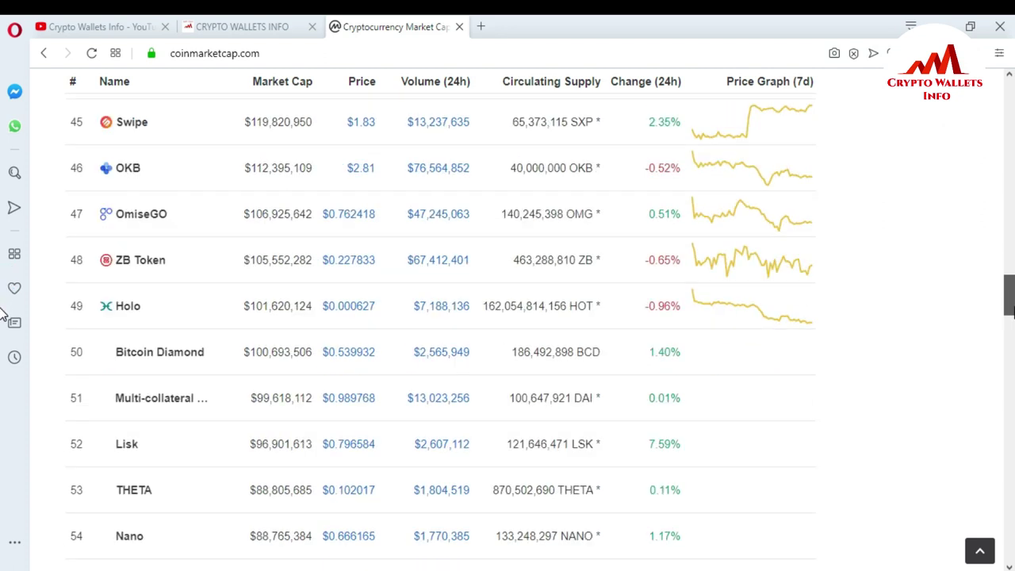
{"action": "scroll", "coordinate": [3, 313], "scroll_direction": "up", "scroll_amount": 15}
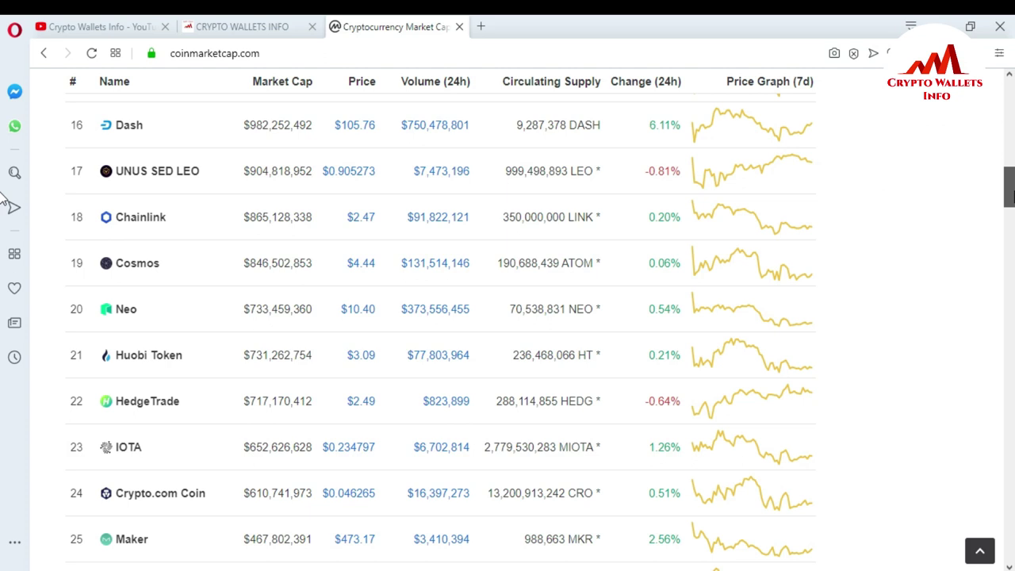
{"action": "scroll", "coordinate": [2, 167], "scroll_direction": "up", "scroll_amount": 8}
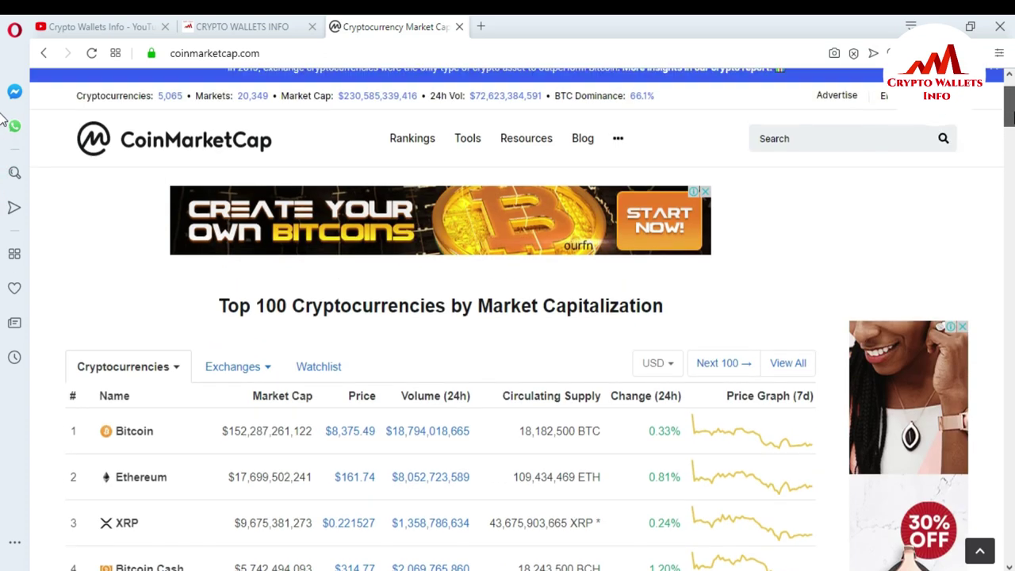
{"action": "scroll", "coordinate": [4, 123], "scroll_direction": "down", "scroll_amount": 1}
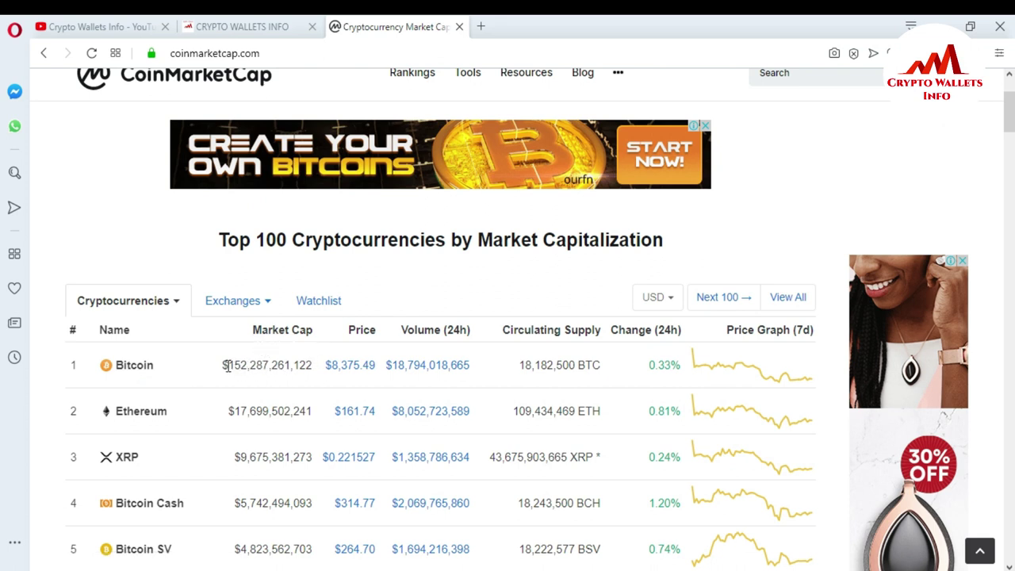
{"action": "left_click_drag", "start_coordinate": [227, 365], "coordinate": [315, 375]}
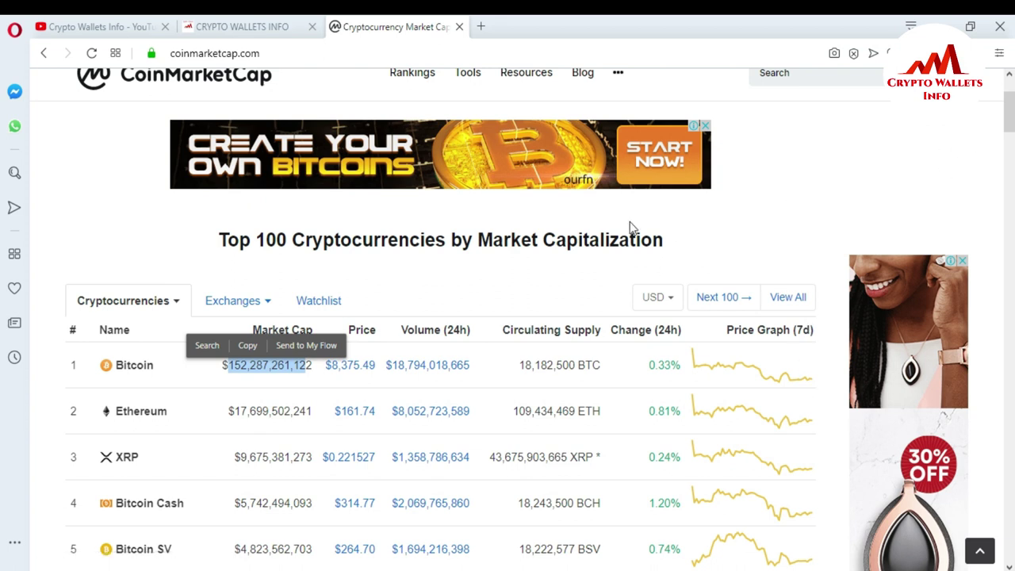
Step: Open Bitcoin's detail page from the list and review its supply figures and price chart
{"action": "left_click", "coordinate": [133, 372]}
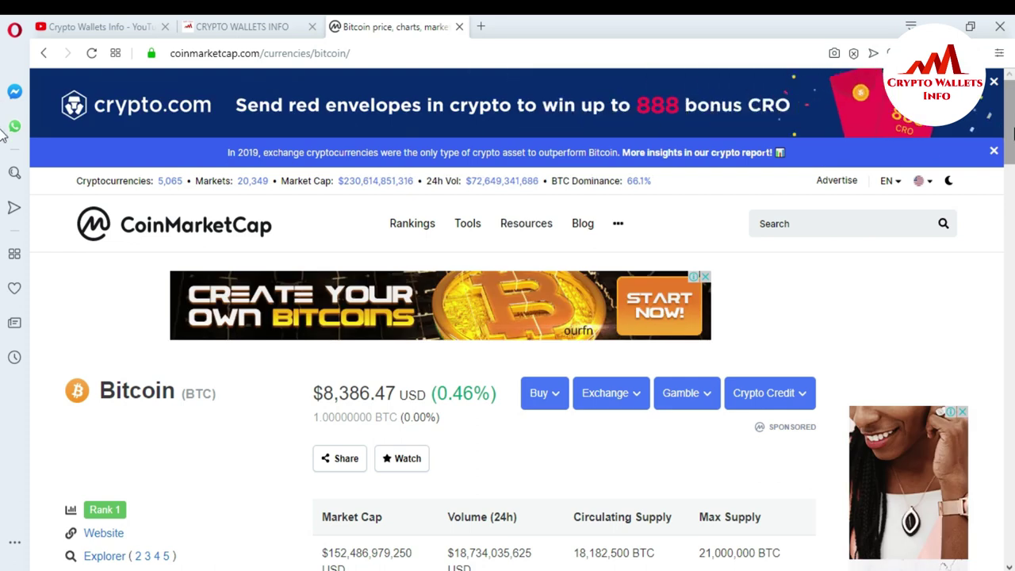
{"action": "scroll", "coordinate": [3, 143], "scroll_direction": "down", "scroll_amount": 3}
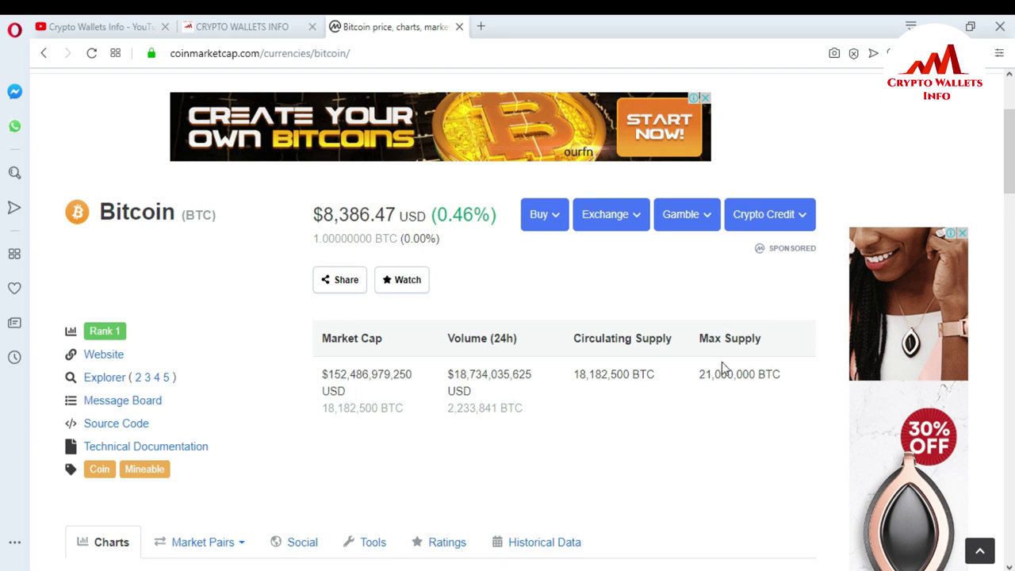
{"action": "scroll", "coordinate": [3, 152], "scroll_direction": "down", "scroll_amount": 3}
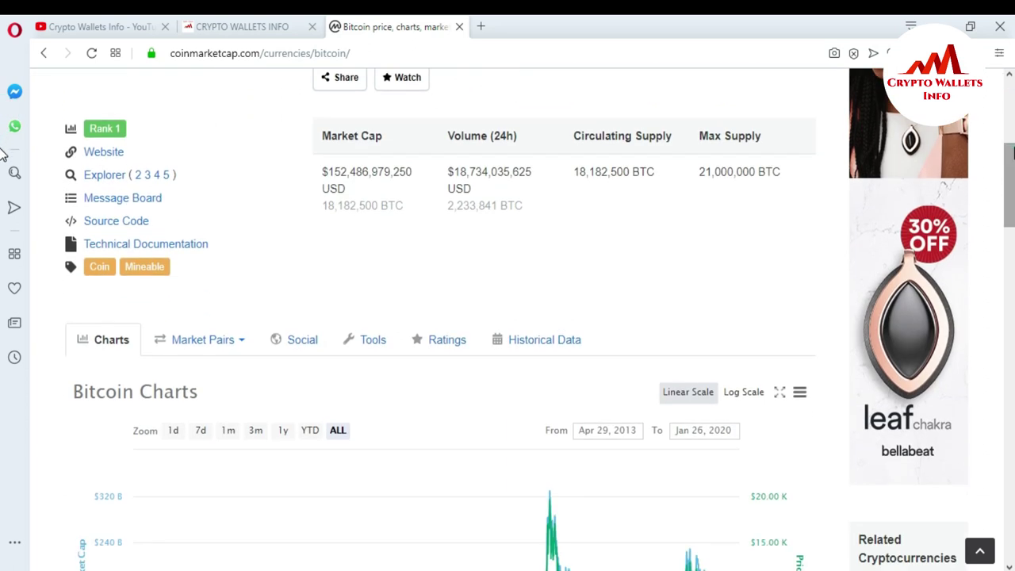
{"action": "scroll", "coordinate": [3, 152], "scroll_direction": "down", "scroll_amount": 3}
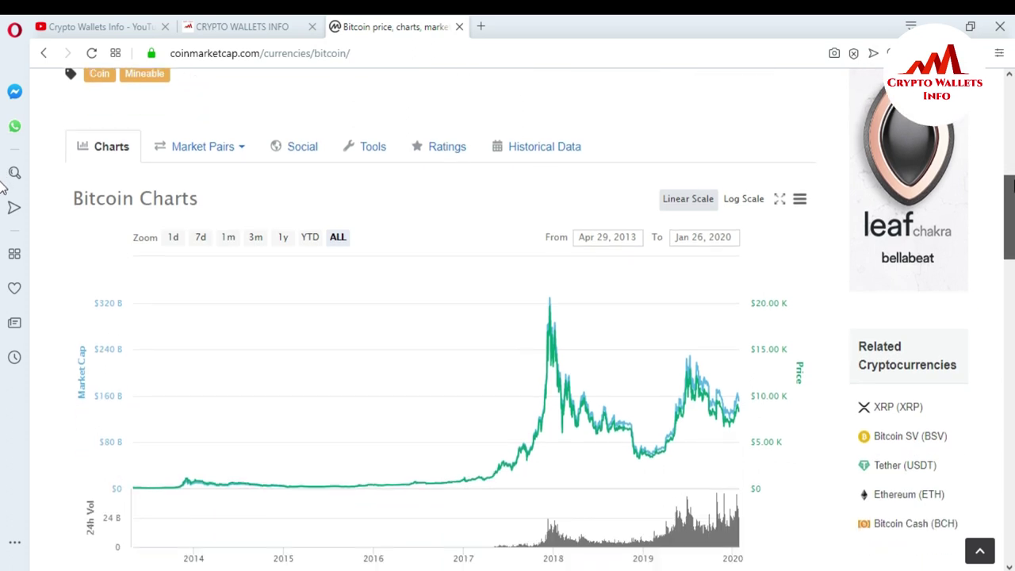
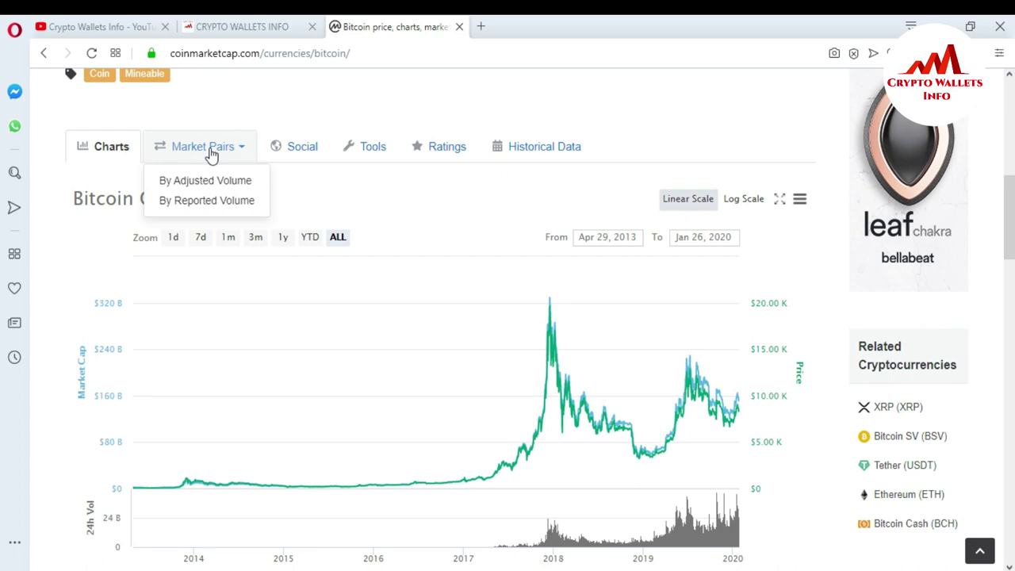
Step: Show Bitcoin's market pairs by adjusted volume and look through the listed exchanges and trading pairs
{"action": "left_click", "coordinate": [208, 183]}
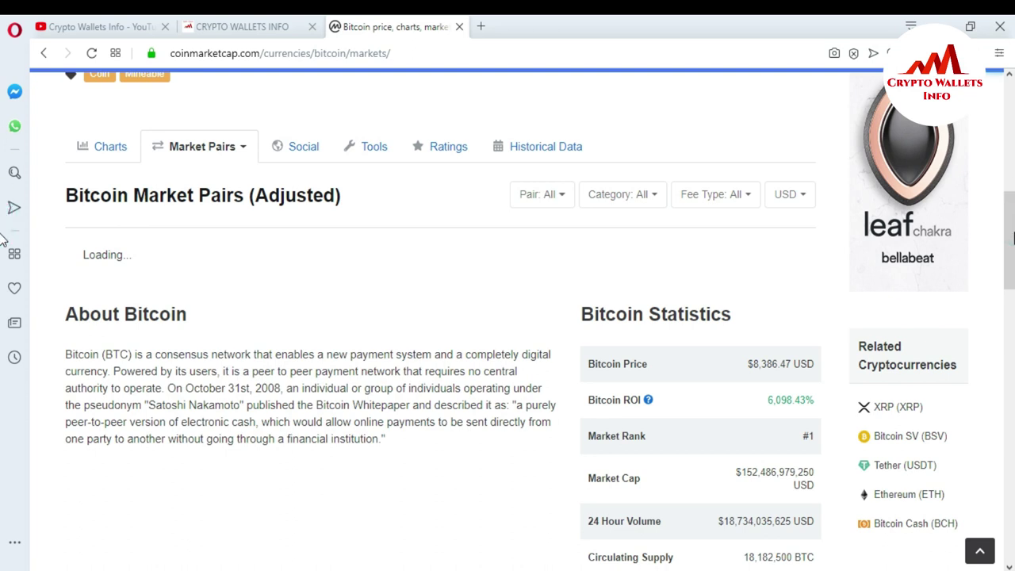
{"action": "scroll", "coordinate": [1013, 238], "scroll_direction": "down", "scroll_amount": 5}
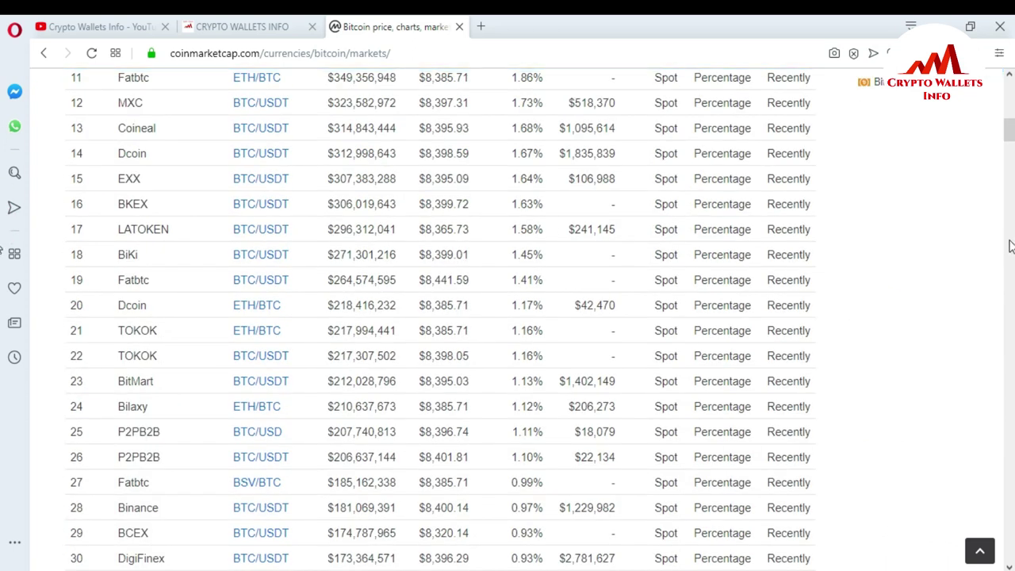
{"action": "scroll", "coordinate": [1012, 149], "scroll_direction": "up", "scroll_amount": 7}
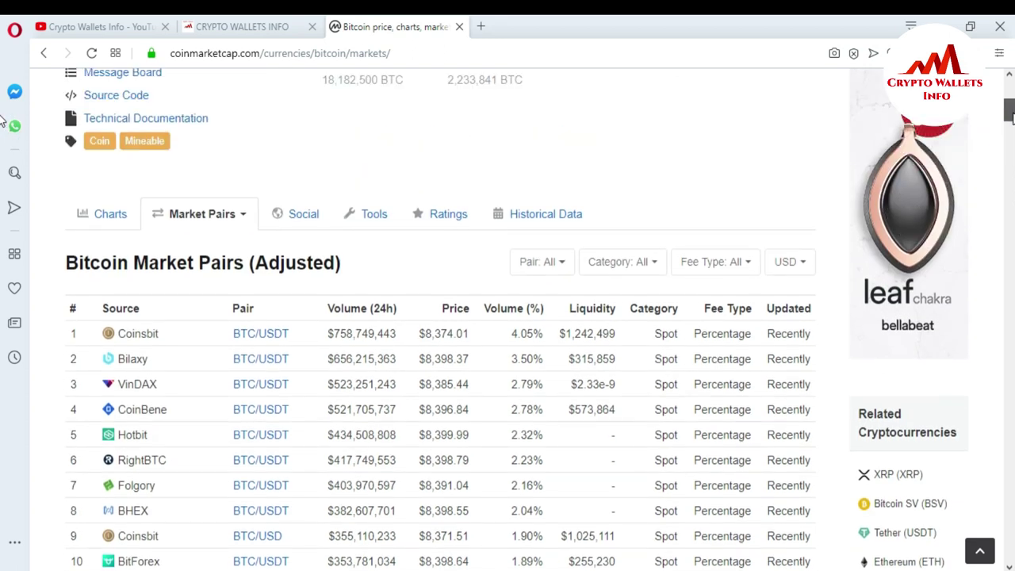
{"action": "scroll", "coordinate": [2, 129], "scroll_direction": "down", "scroll_amount": 2}
{"action": "scroll", "coordinate": [3, 128], "scroll_direction": "down", "scroll_amount": 4}
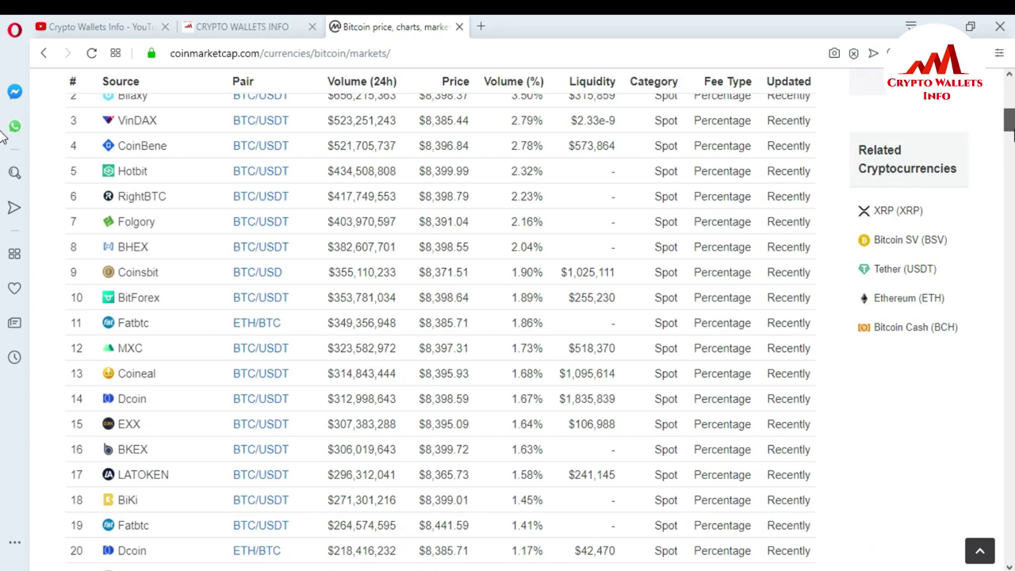
{"action": "scroll", "coordinate": [3, 133], "scroll_direction": "up", "scroll_amount": 2}
{"action": "scroll", "coordinate": [2, 130], "scroll_direction": "up", "scroll_amount": 5}
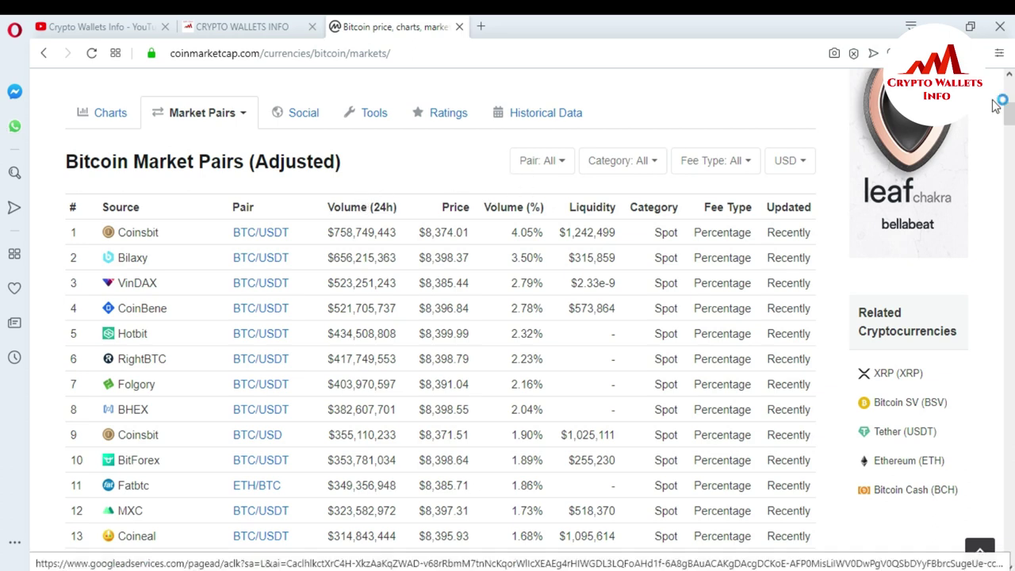
Step: Open Bitcoin's official website from its CoinMarketCap detail page and look through the bitcoin.org home page
{"action": "left_click_drag", "start_coordinate": [1010, 115], "coordinate": [1010, 103]}
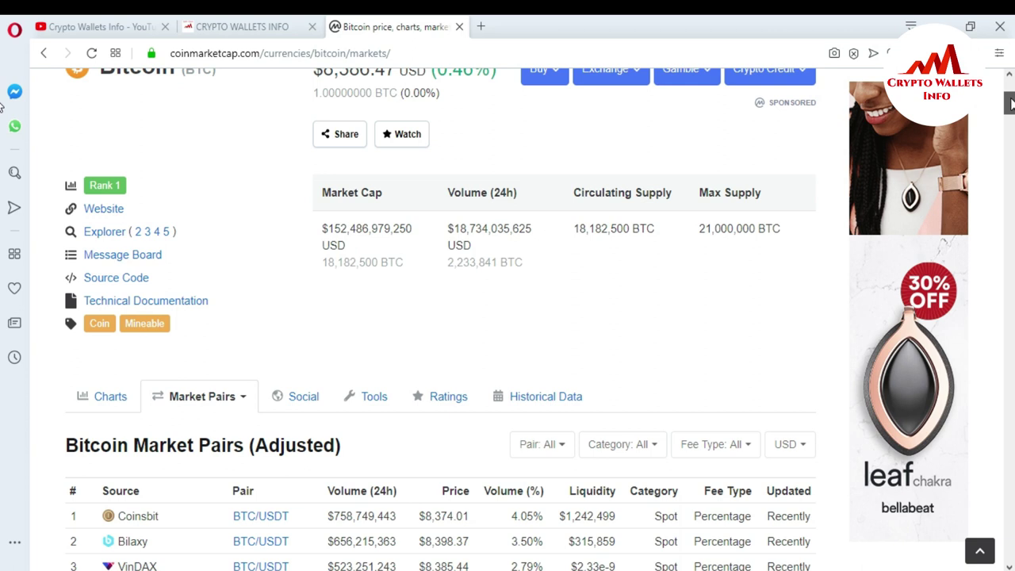
{"action": "scroll", "coordinate": [2, 107], "scroll_direction": "up", "scroll_amount": 1}
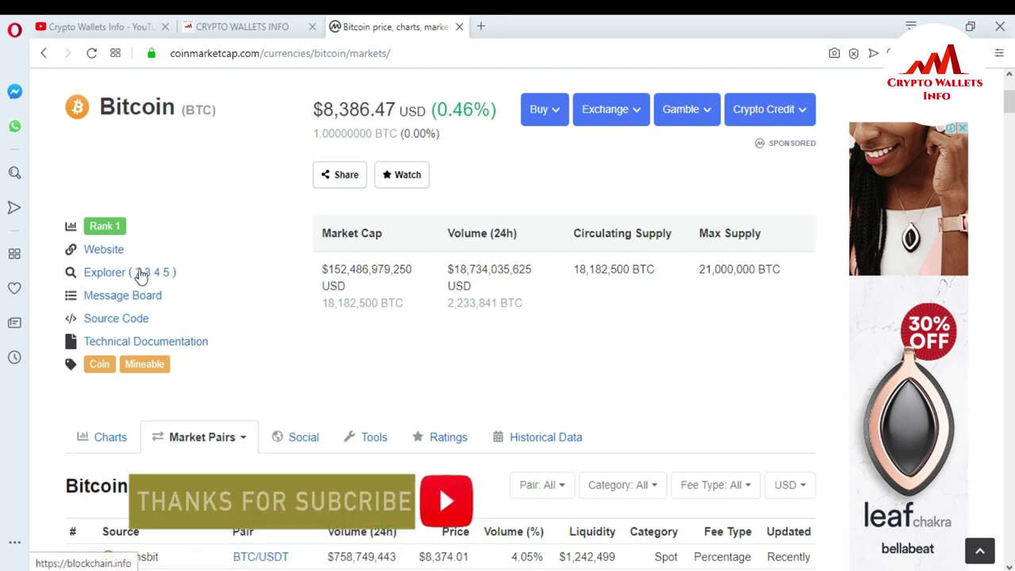
{"action": "left_click", "coordinate": [107, 250]}
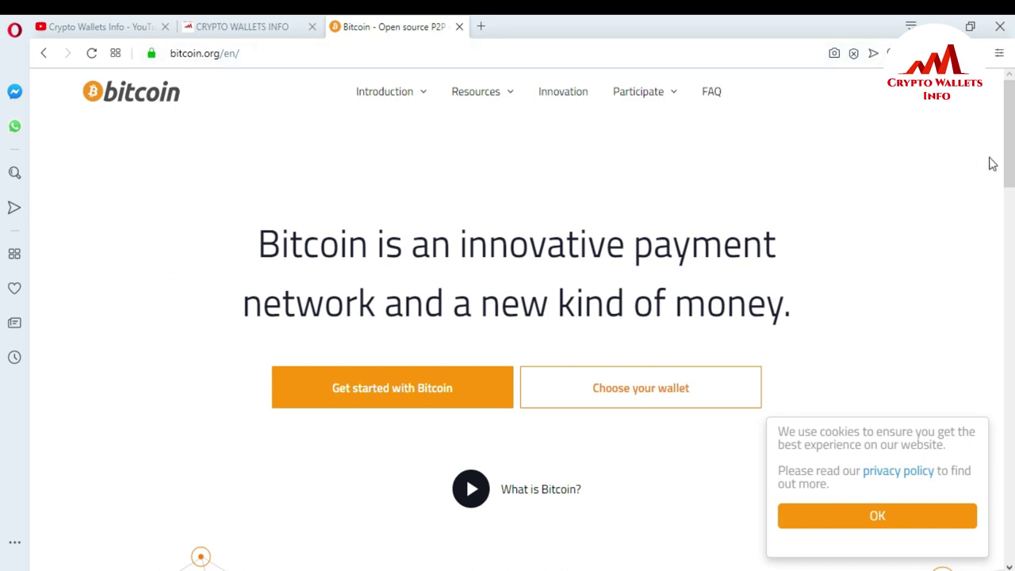
{"action": "scroll", "coordinate": [983, 166], "scroll_direction": "down", "scroll_amount": 5}
{"action": "left_click_drag", "start_coordinate": [1012, 238], "coordinate": [1012, 159]}
{"action": "scroll", "coordinate": [673, 134], "scroll_direction": "up", "scroll_amount": 3}
Step: Check the Introduction topics on bitcoin.org, then open the Bitcoin Core page from Resources and read through its description
{"action": "mouse_move", "coordinate": [423, 99]}
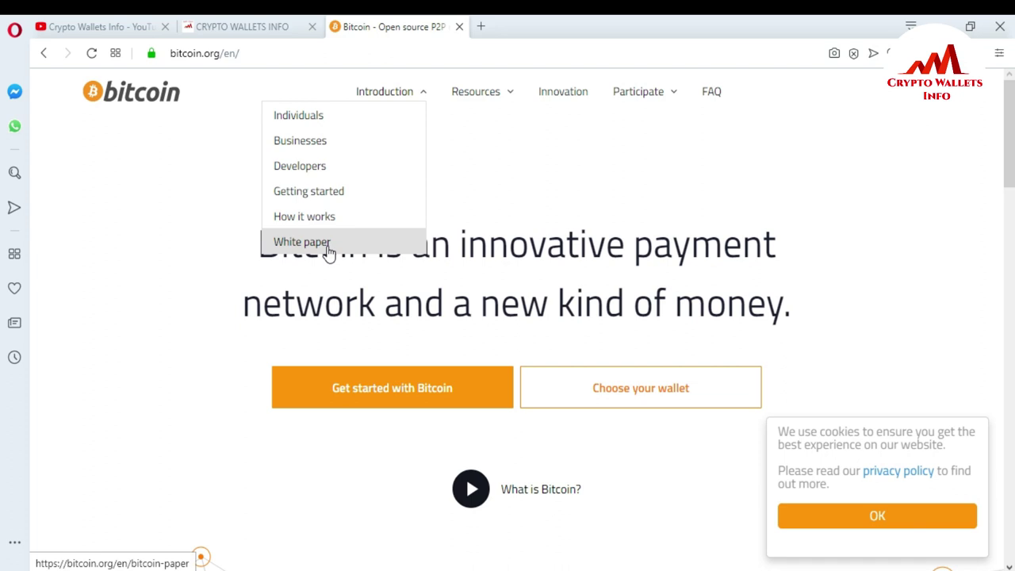
{"action": "mouse_move", "coordinate": [513, 95]}
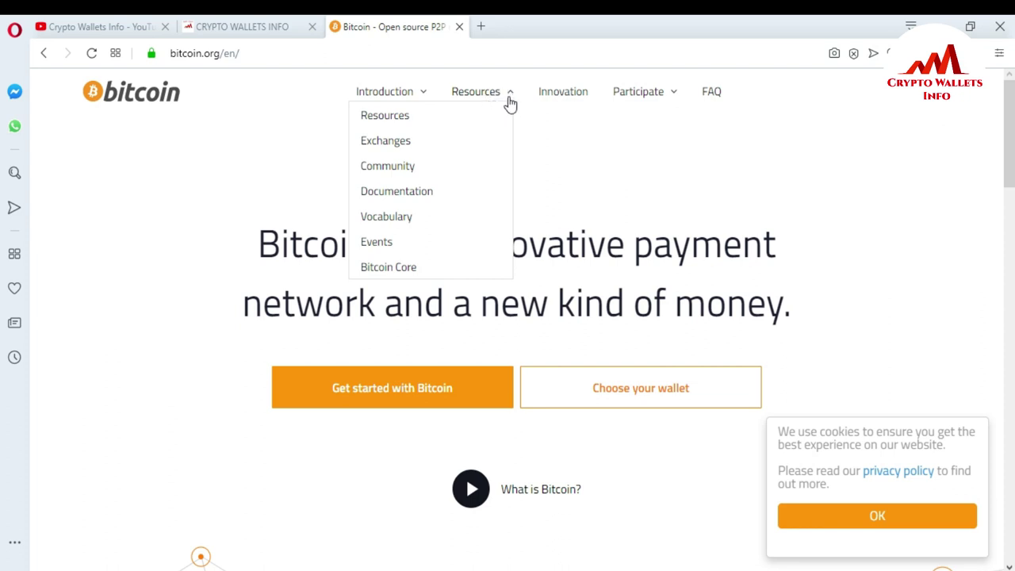
{"action": "left_click", "coordinate": [401, 270]}
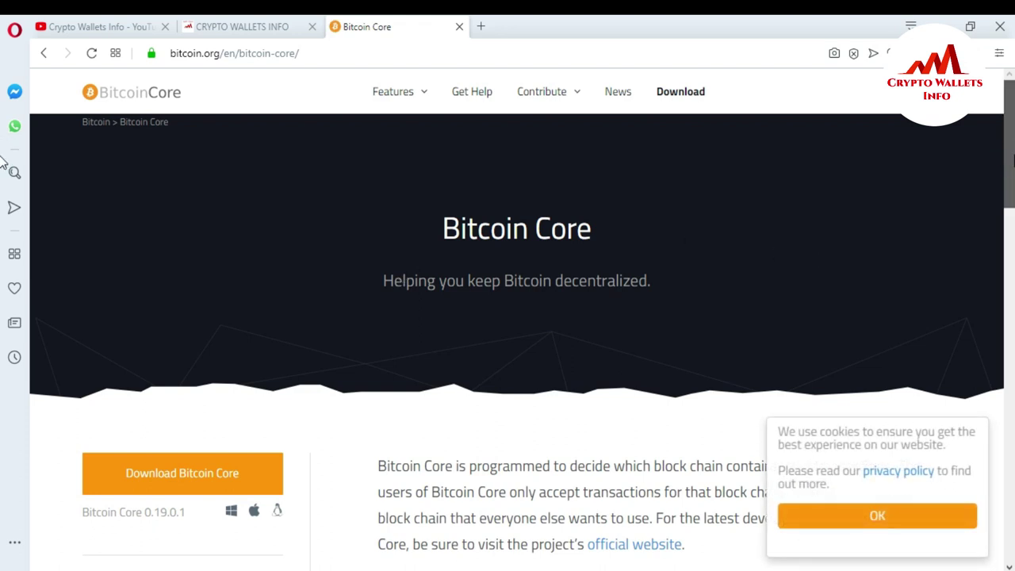
{"action": "scroll", "coordinate": [6, 169], "scroll_direction": "down", "scroll_amount": 3}
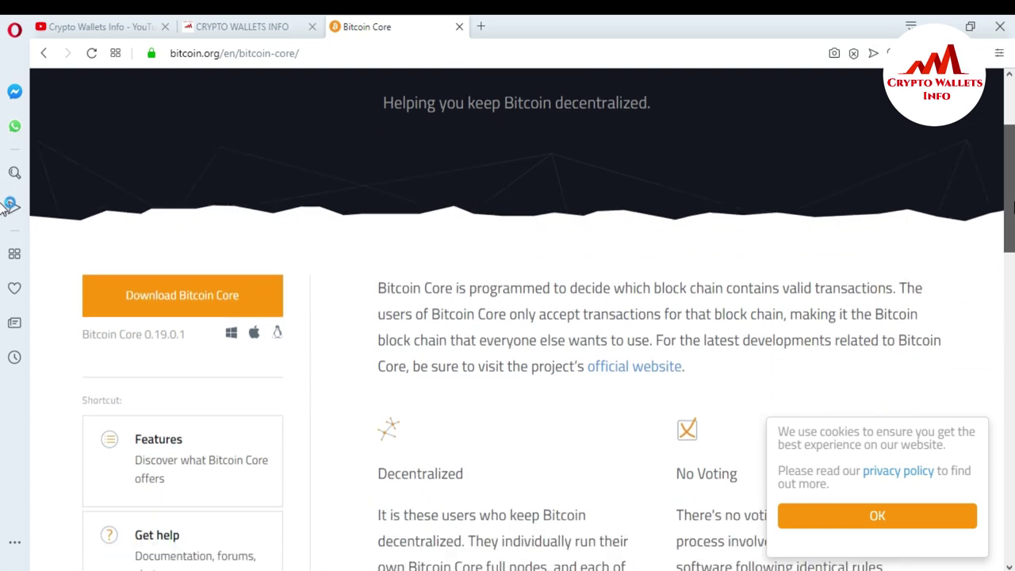
{"action": "scroll", "coordinate": [8, 208], "scroll_direction": "up", "scroll_amount": 3}
{"action": "scroll", "coordinate": [4, 220], "scroll_direction": "down", "scroll_amount": 3}
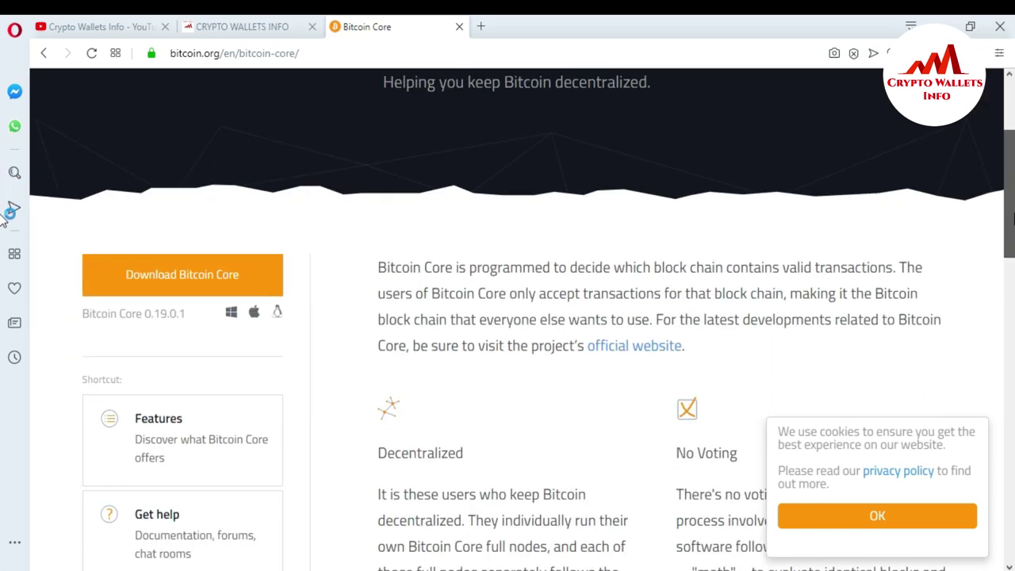
{"action": "scroll", "coordinate": [4, 220], "scroll_direction": "down", "scroll_amount": 2}
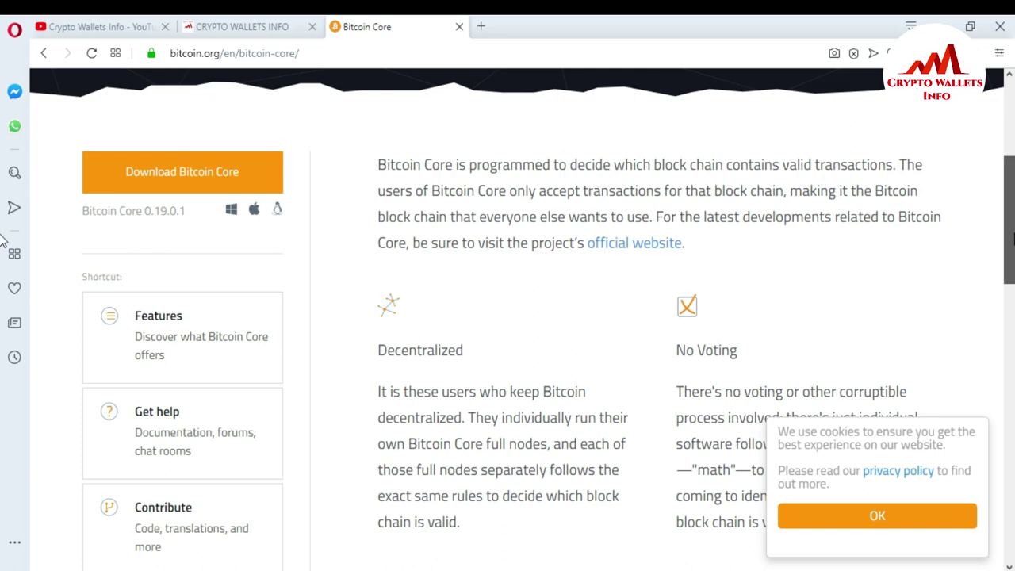
{"action": "scroll", "coordinate": [4, 236], "scroll_direction": "down", "scroll_amount": 2}
{"action": "scroll", "coordinate": [4, 222], "scroll_direction": "up", "scroll_amount": 3}
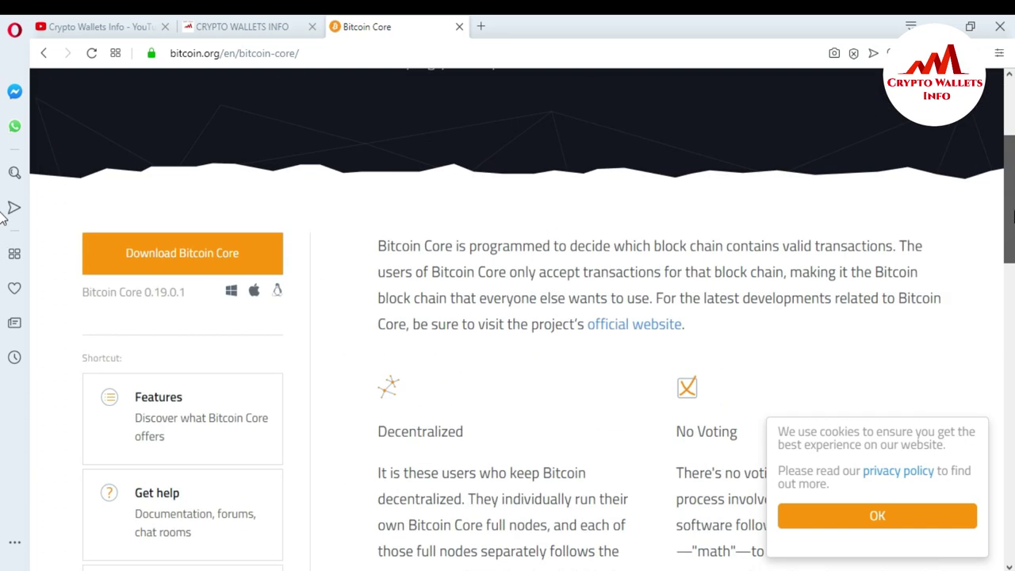
Step: Open the Bitcoin Core download page and save the Windows exe installer bitcoin-0.19.0.1-win64-setup to the Desktop
{"action": "left_click", "coordinate": [182, 262]}
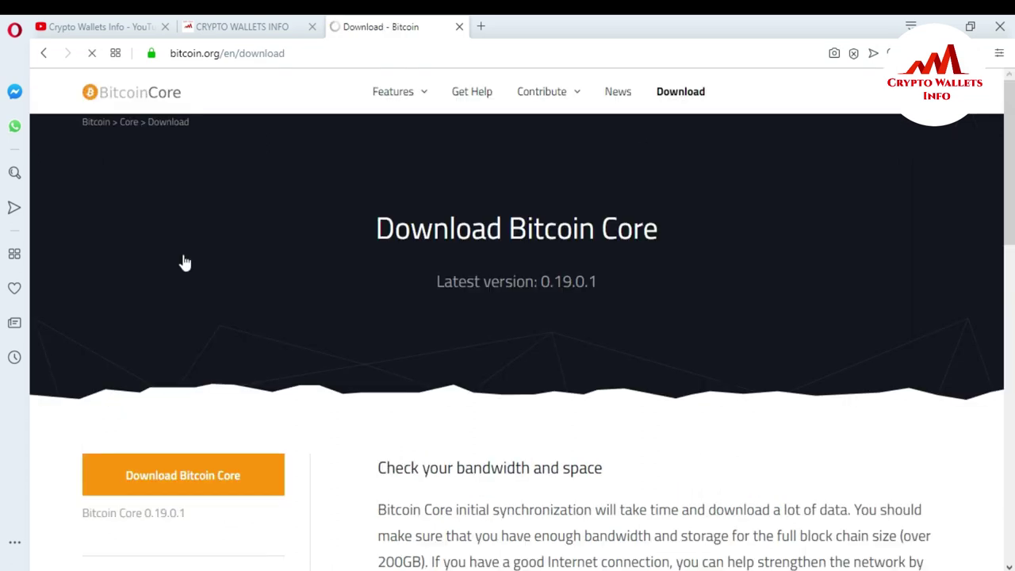
{"action": "scroll", "coordinate": [1012, 266], "scroll_direction": "down", "scroll_amount": 3}
{"action": "scroll", "coordinate": [1012, 266], "scroll_direction": "down", "scroll_amount": 2}
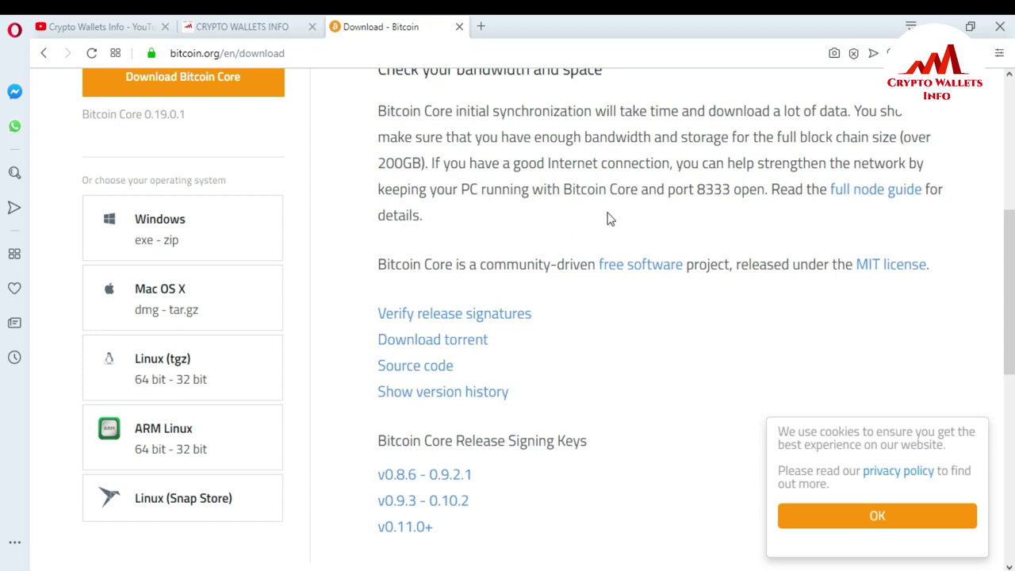
{"action": "left_click", "coordinate": [147, 225]}
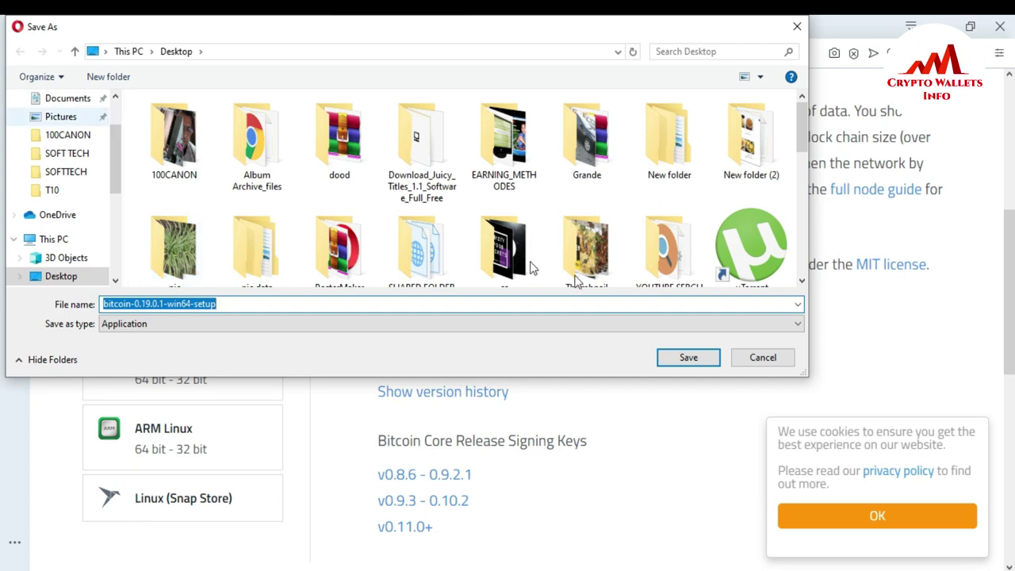
{"action": "left_click", "coordinate": [689, 358]}
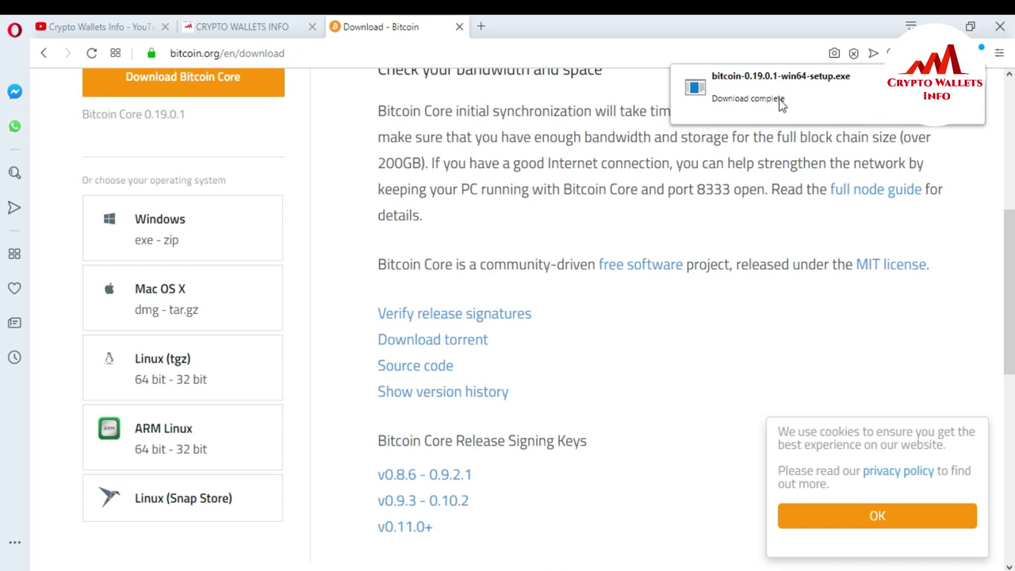
Step: Install Bitcoin Core (64-bit) into C:\Program Files\Bitcoin with Start Menu folder Bitcoin Core, and finish setup with the program set to run
{"action": "left_click", "coordinate": [816, 79]}
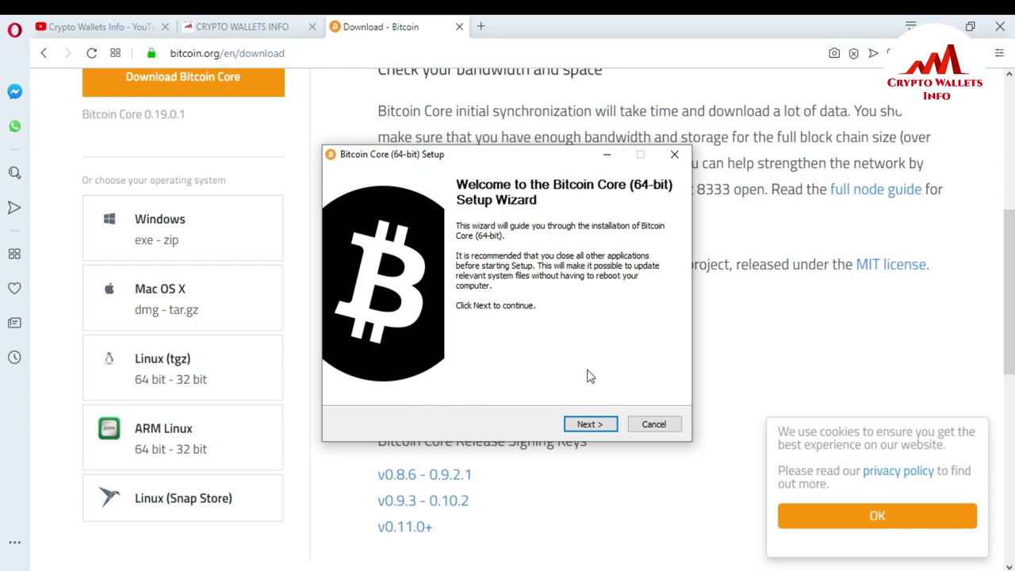
{"action": "left_click", "coordinate": [590, 424]}
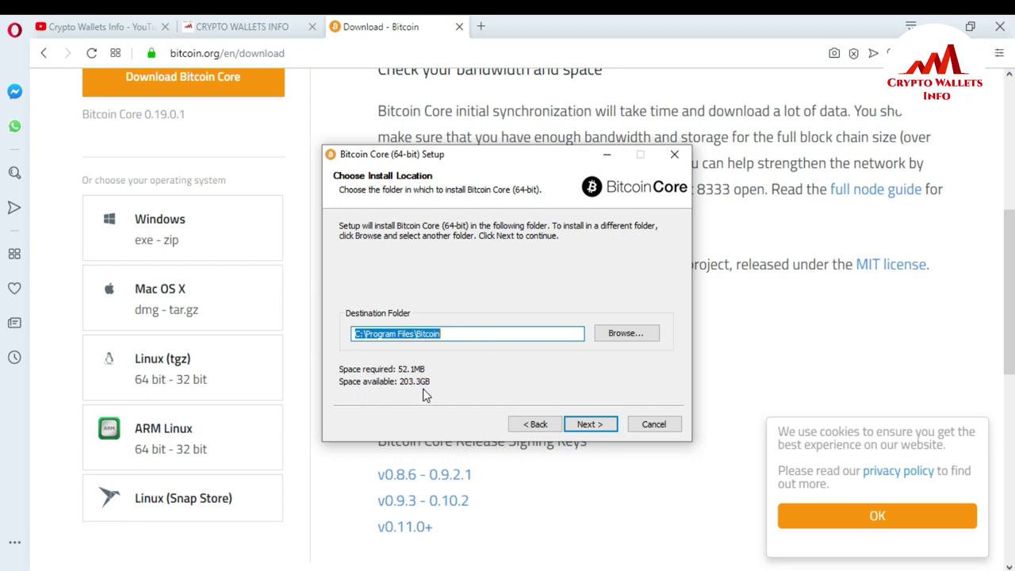
{"action": "left_click", "coordinate": [587, 424]}
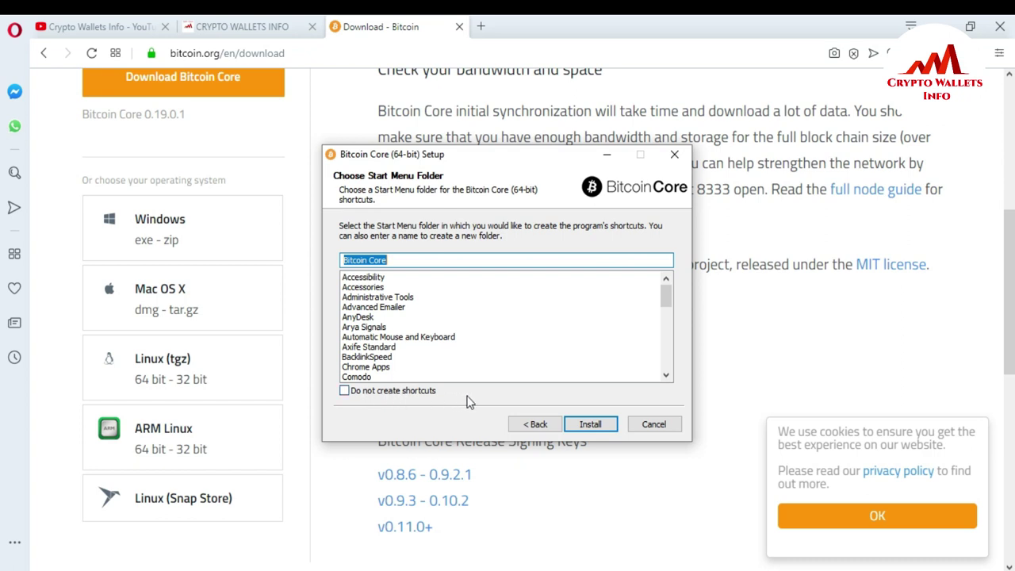
{"action": "left_click", "coordinate": [587, 425]}
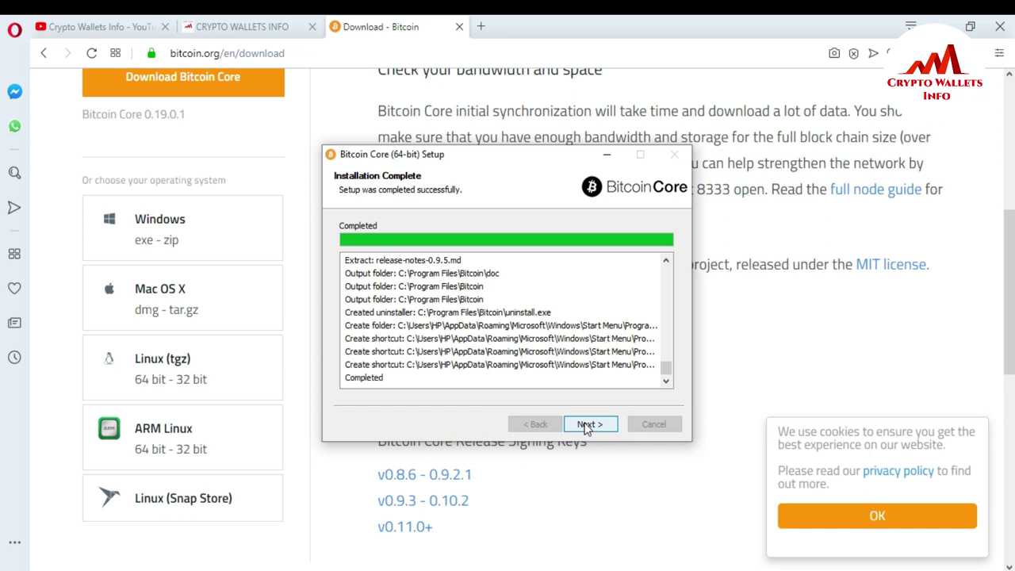
{"action": "left_click", "coordinate": [586, 426]}
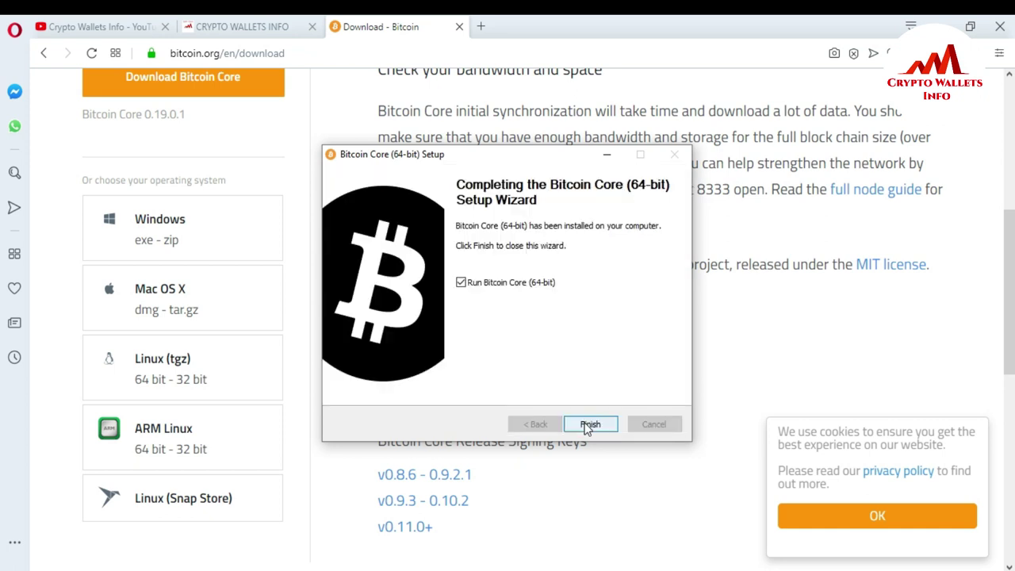
{"action": "left_click", "coordinate": [587, 426]}
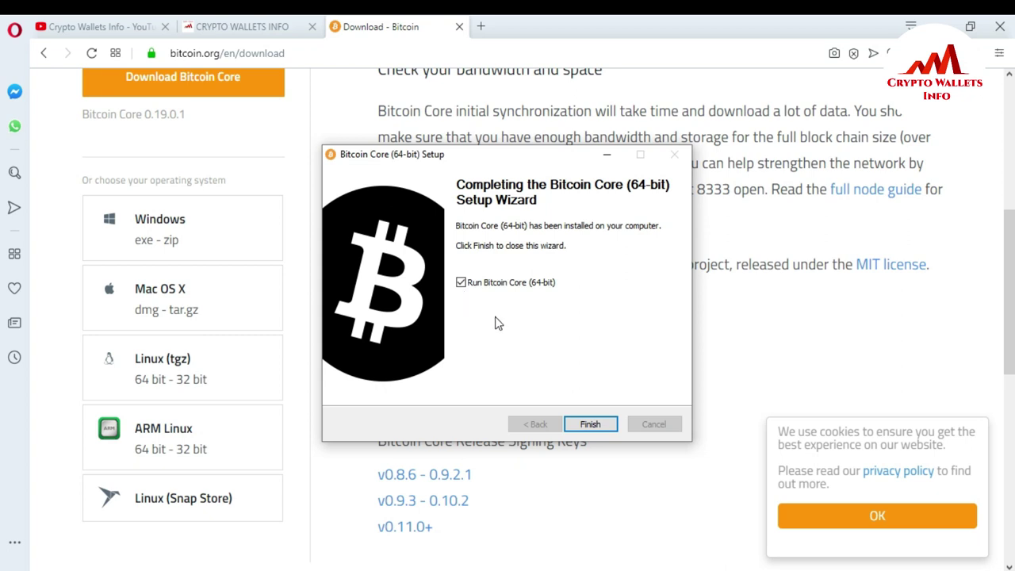
{"action": "left_click", "coordinate": [590, 424]}
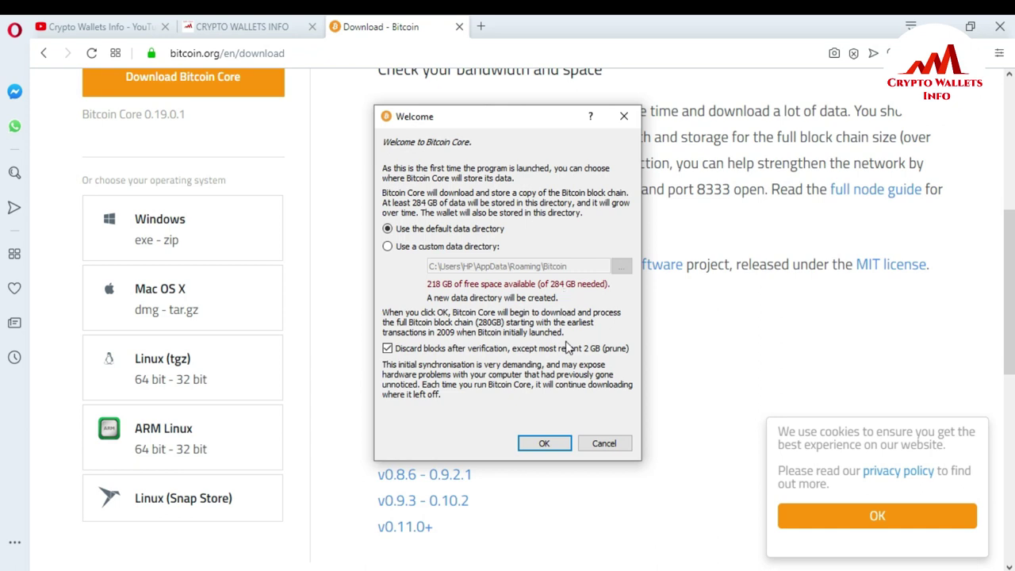
Step: Accept the default data directory with block pruning enabled, and allow Bitcoin Core through Windows Defender Firewall on public networks
{"action": "left_click", "coordinate": [552, 447]}
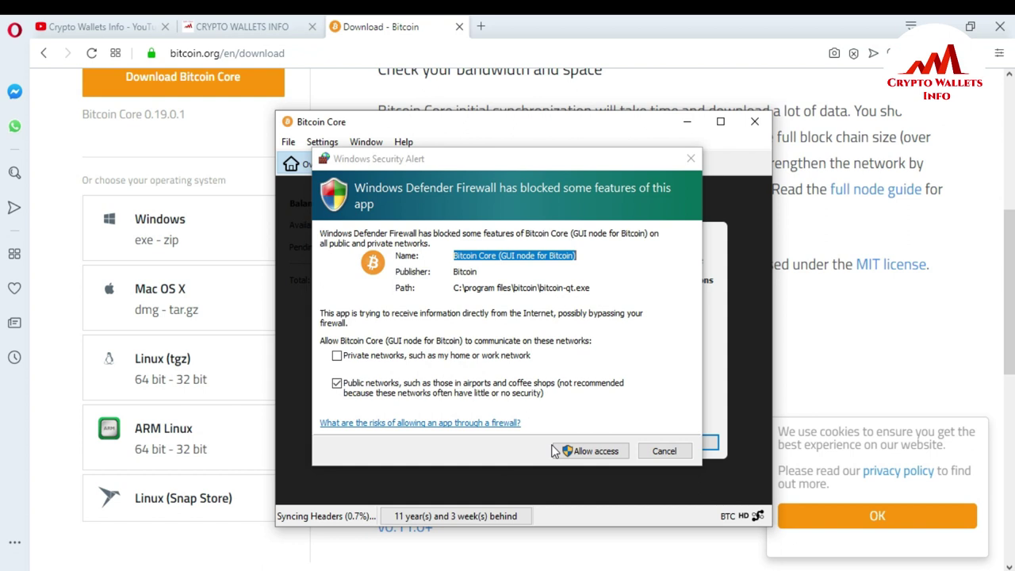
{"action": "left_click", "coordinate": [587, 448]}
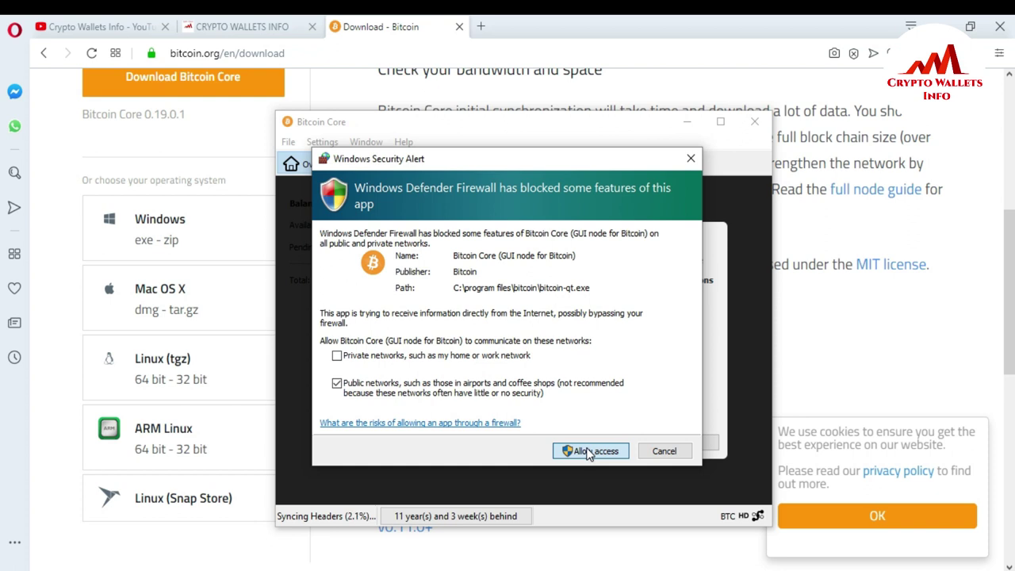
{"action": "left_click", "coordinate": [588, 451]}
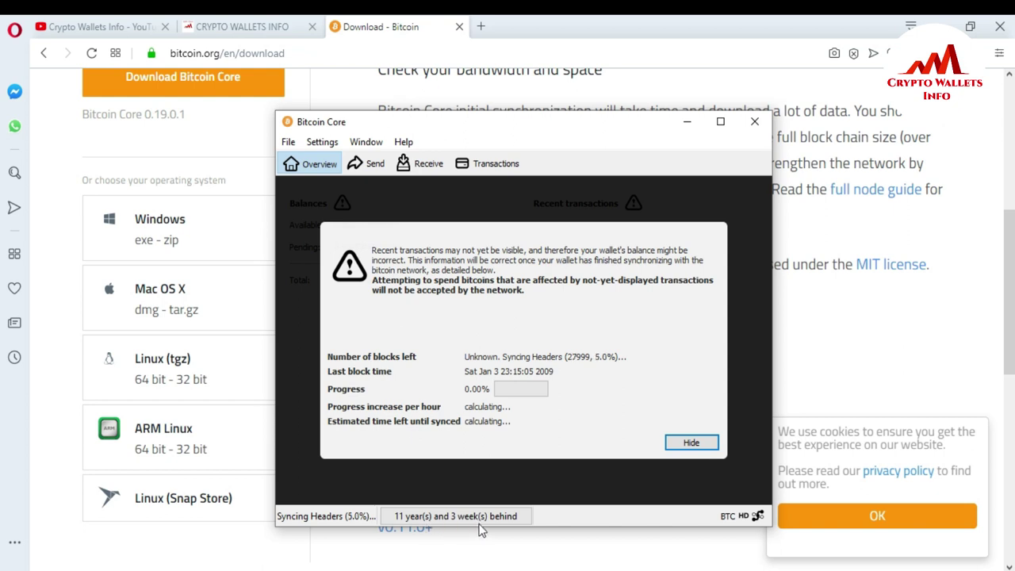
Step: Hide Bitcoin Core's synchronization overlay and check the warning beside Recent transactions on the wallet overview
{"action": "mouse_move", "coordinate": [514, 524]}
{"action": "left_click", "coordinate": [678, 442]}
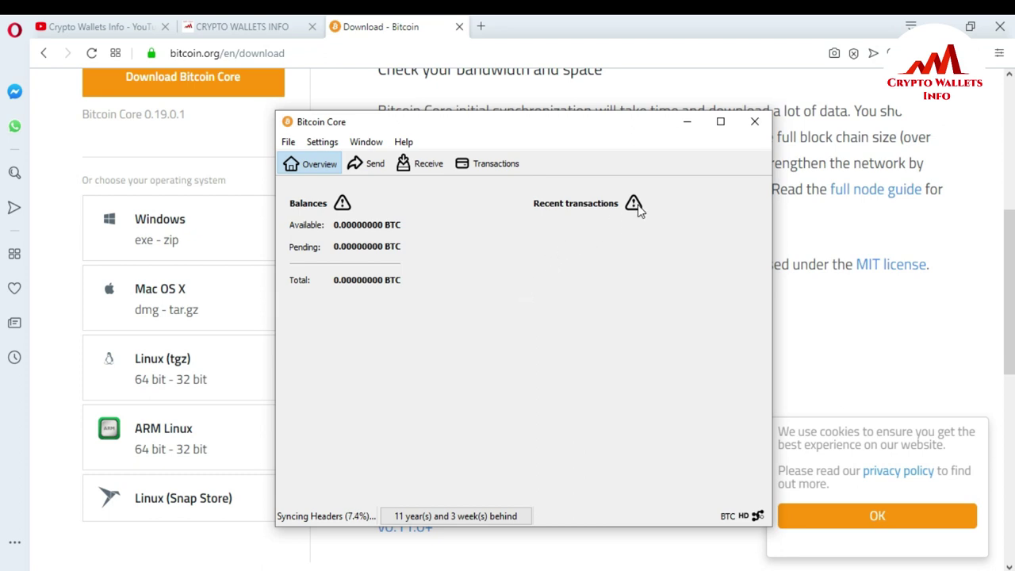
{"action": "mouse_move", "coordinate": [638, 209]}
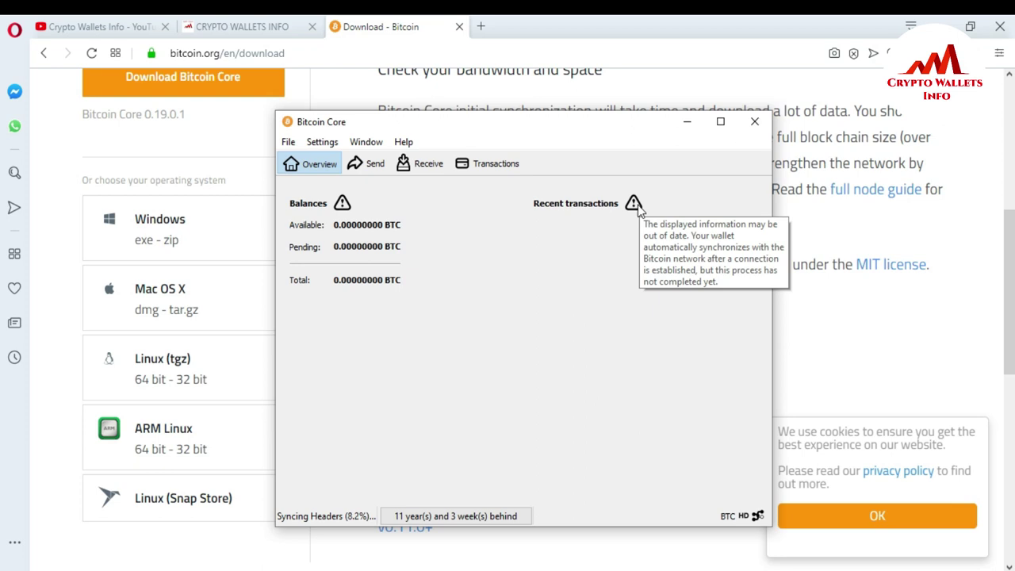